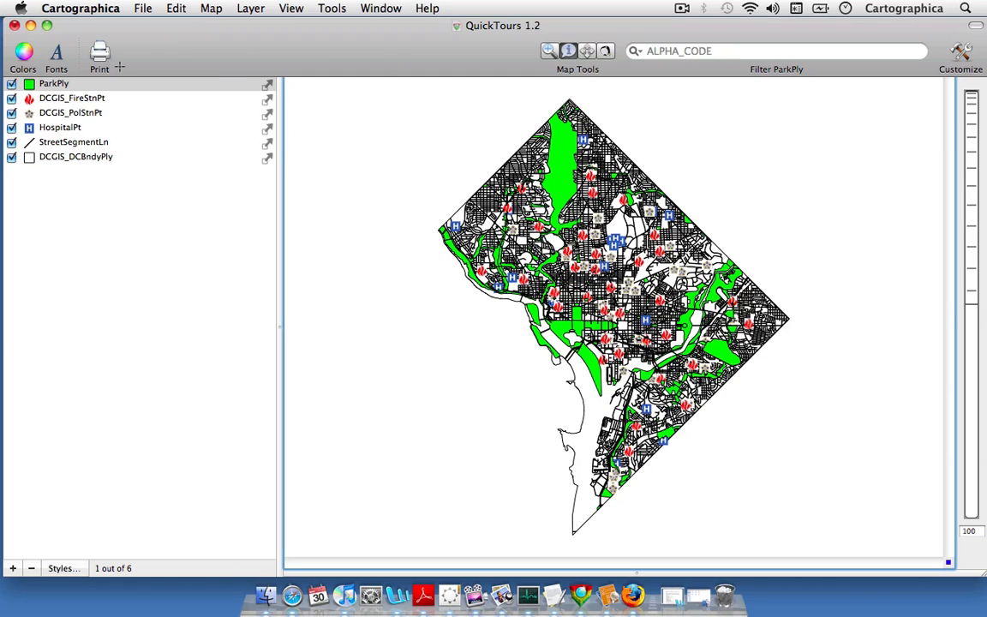
{"action": "left_click", "coordinate": [143, 8]}
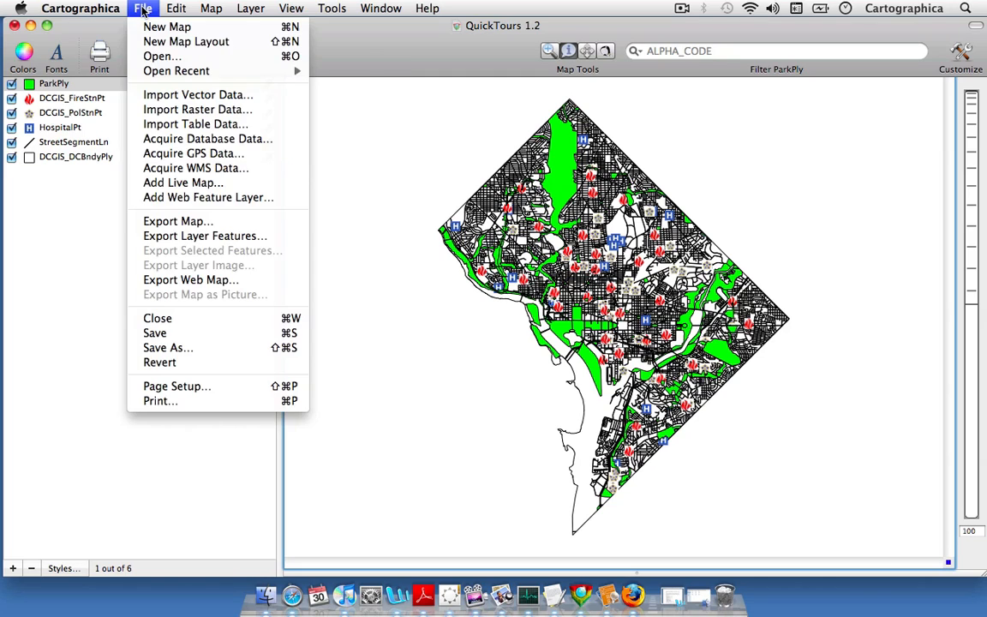
{"action": "left_click", "coordinate": [218, 353]}
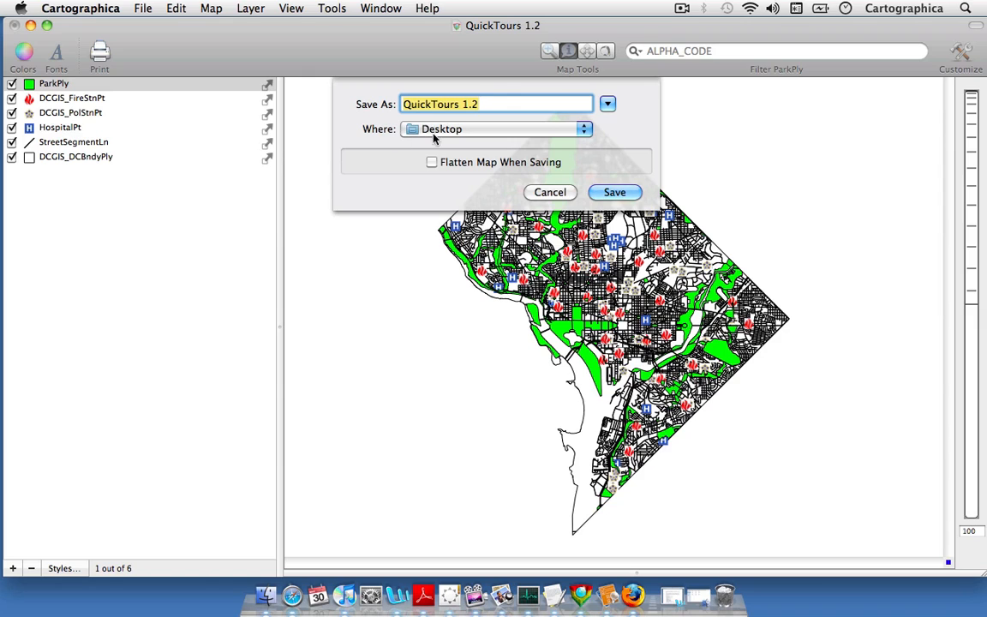
{"action": "left_click", "coordinate": [550, 192]}
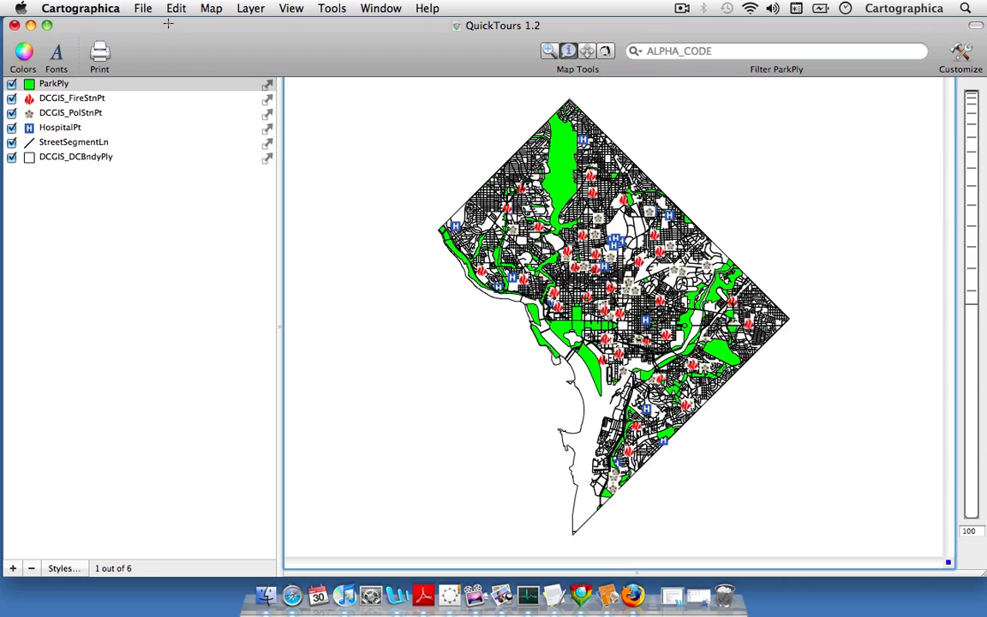
Create a new map layout and place a map frame spanning the page width, extending about three quarters of the way down the page
{"action": "left_click", "coordinate": [144, 8]}
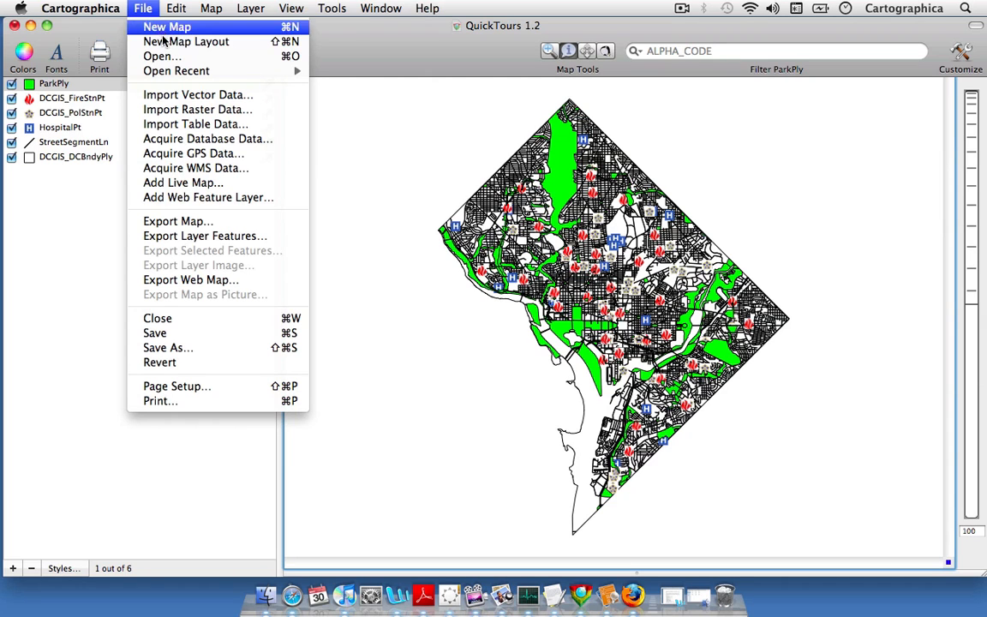
{"action": "left_click", "coordinate": [190, 48]}
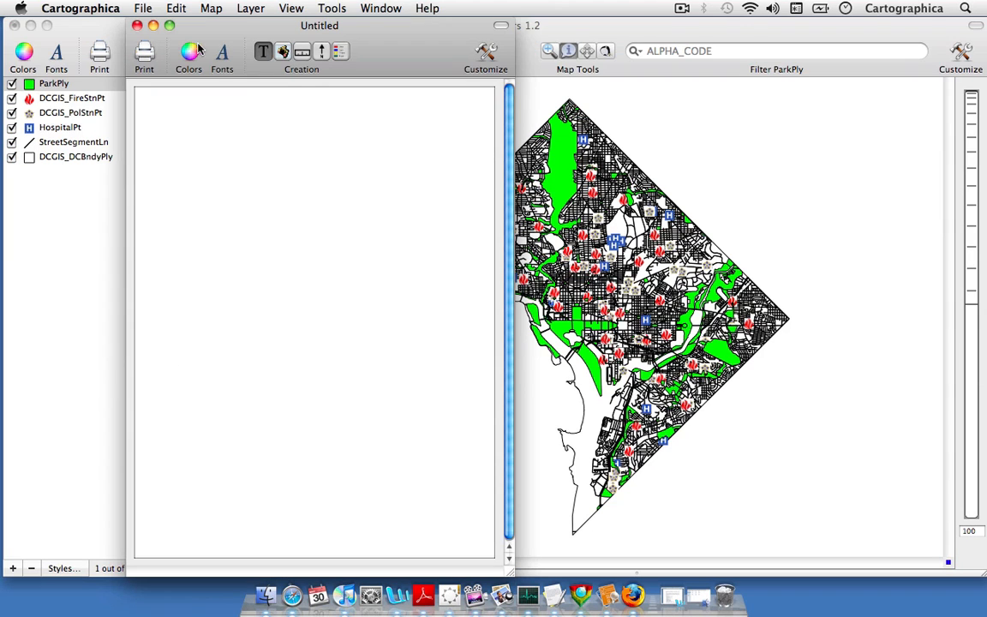
{"action": "left_click", "coordinate": [282, 53]}
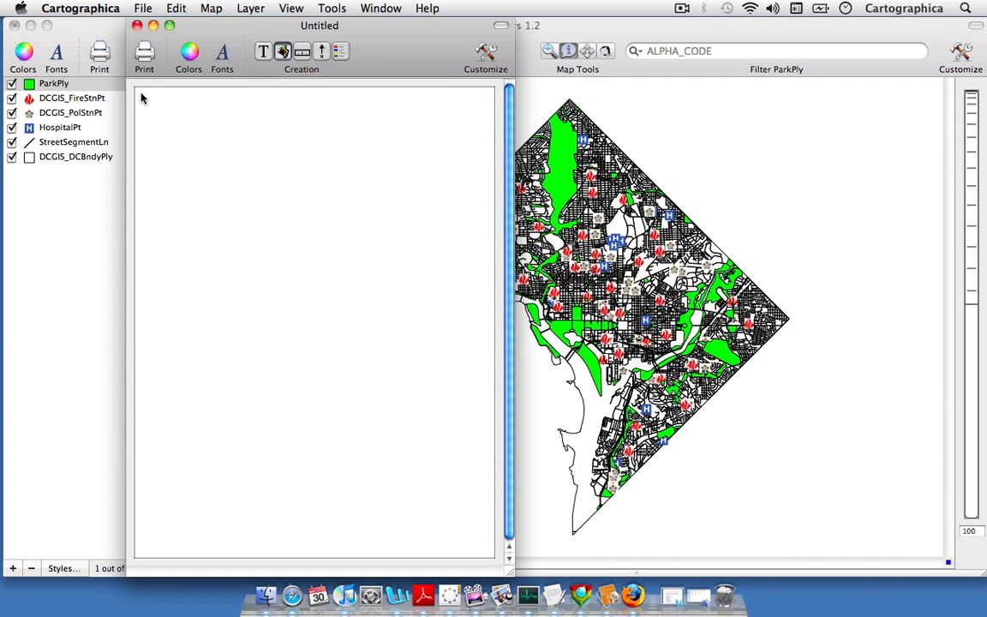
{"action": "left_click_drag", "start_coordinate": [143, 98], "coordinate": [484, 412]}
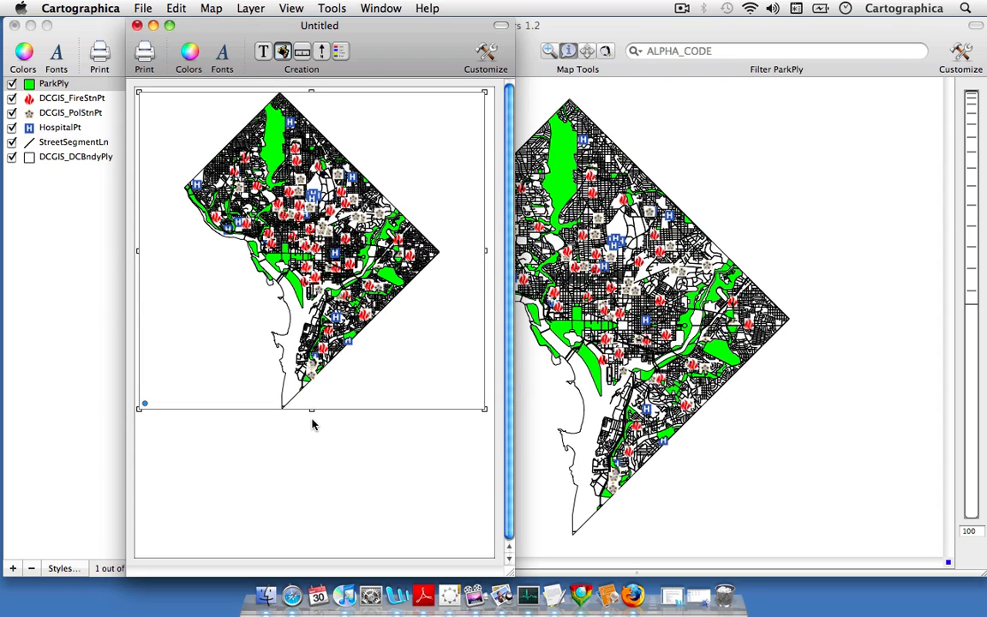
{"action": "left_click_drag", "start_coordinate": [312, 411], "coordinate": [313, 440]}
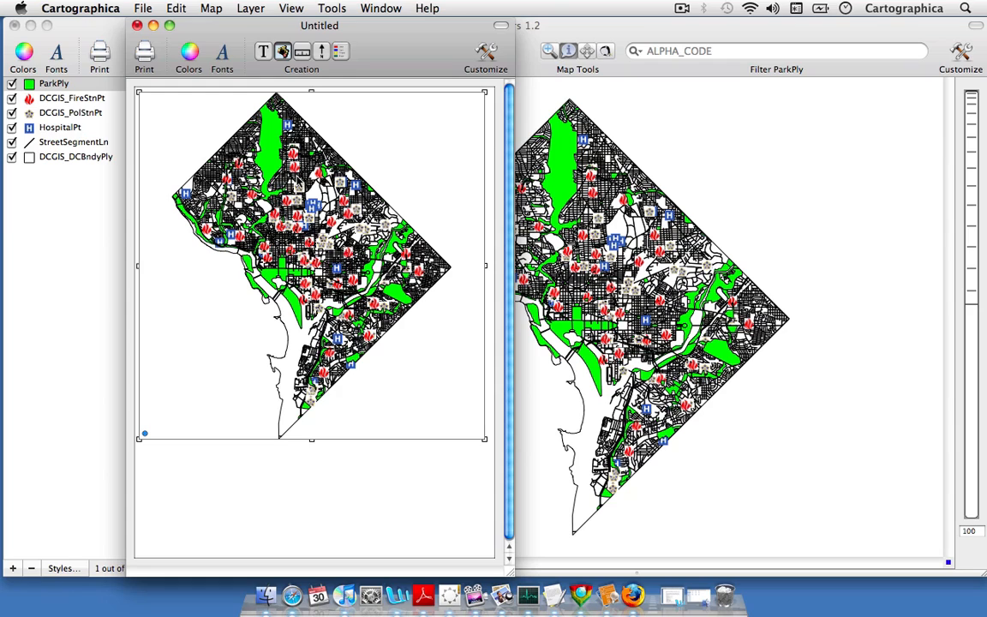
Add a scale bar below the map frame, with its units in Miles and a fixed size of 4
{"action": "left_click", "coordinate": [300, 53]}
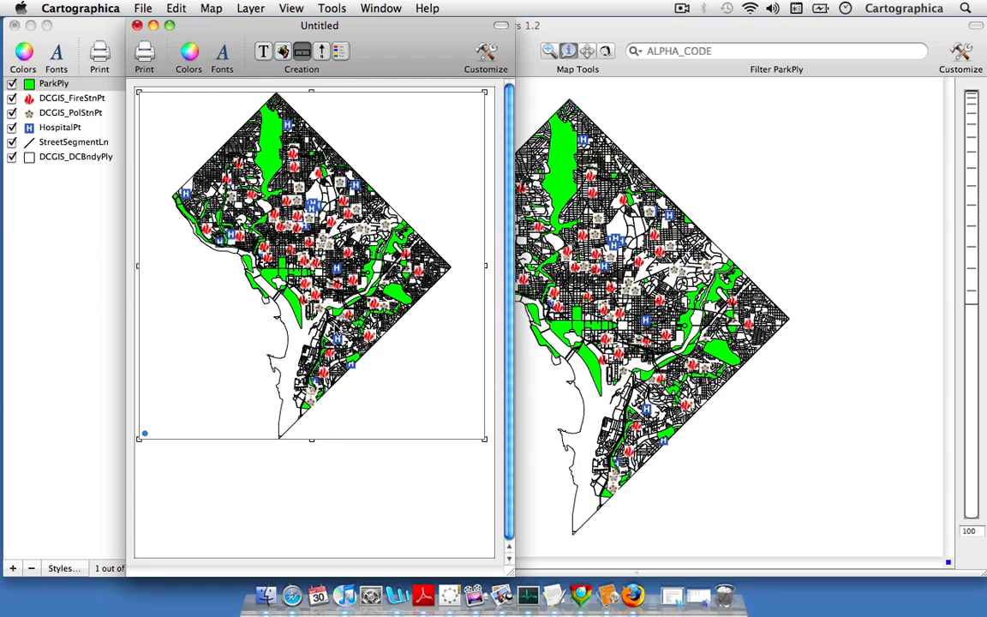
{"action": "left_click_drag", "start_coordinate": [319, 463], "coordinate": [446, 481]}
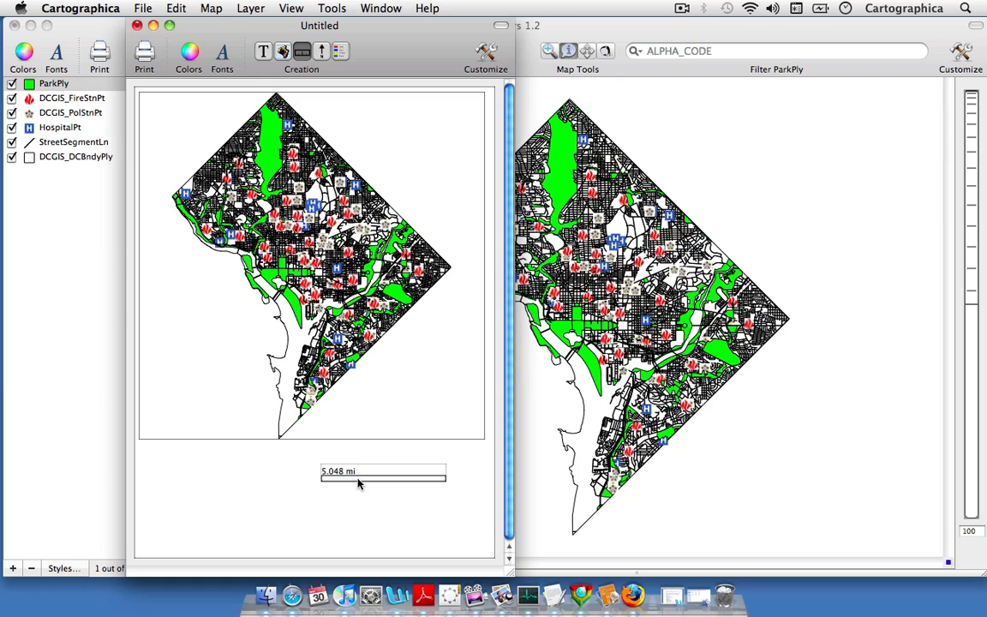
{"action": "double_click", "coordinate": [358, 484]}
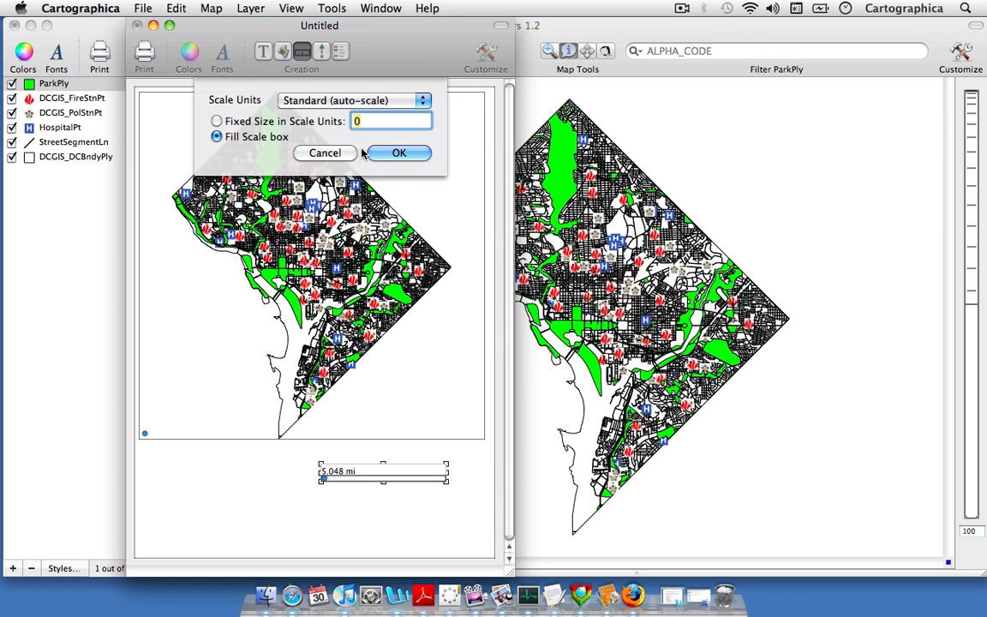
{"action": "left_click", "coordinate": [283, 100]}
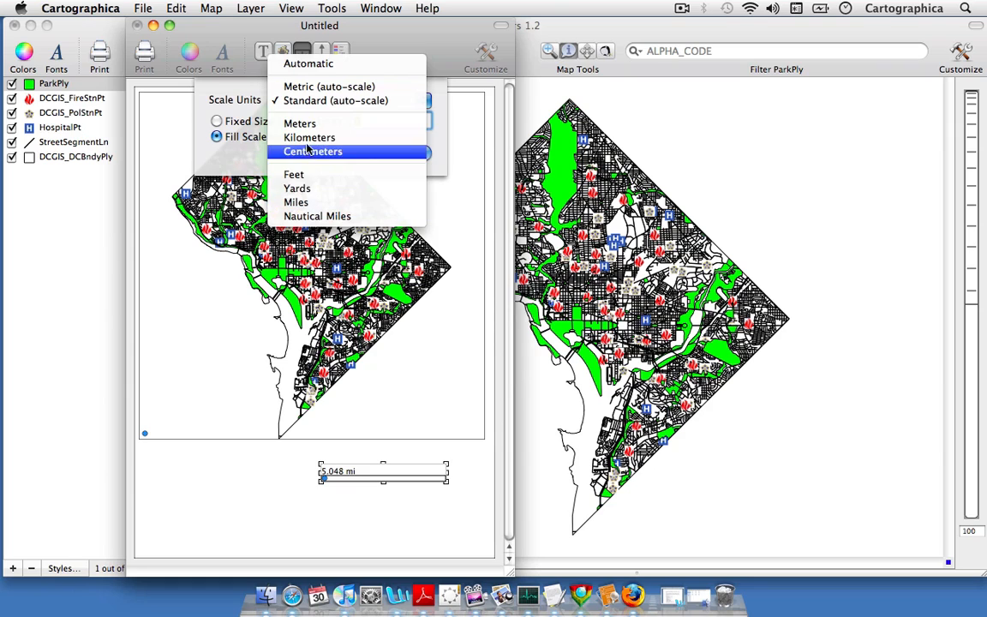
{"action": "left_click", "coordinate": [300, 202]}
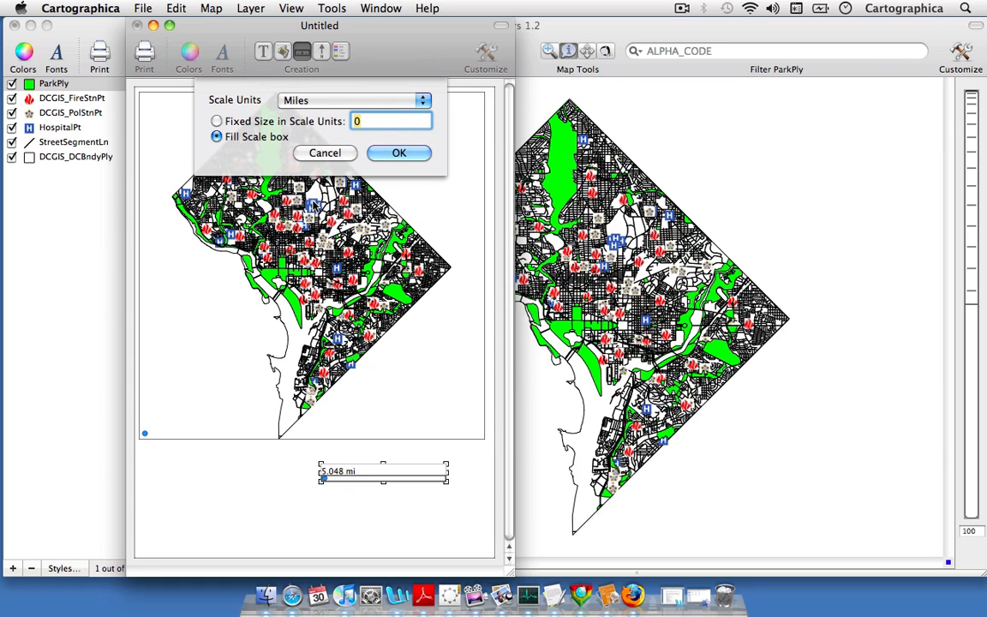
{"action": "left_click", "coordinate": [217, 121]}
{"action": "type", "text": "4"}
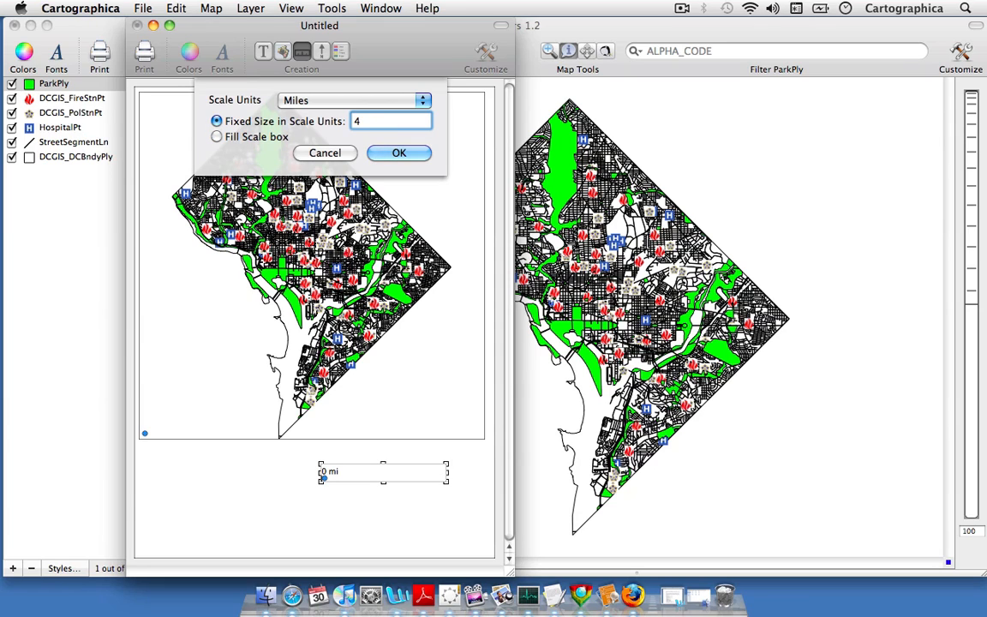
{"action": "left_click", "coordinate": [390, 154]}
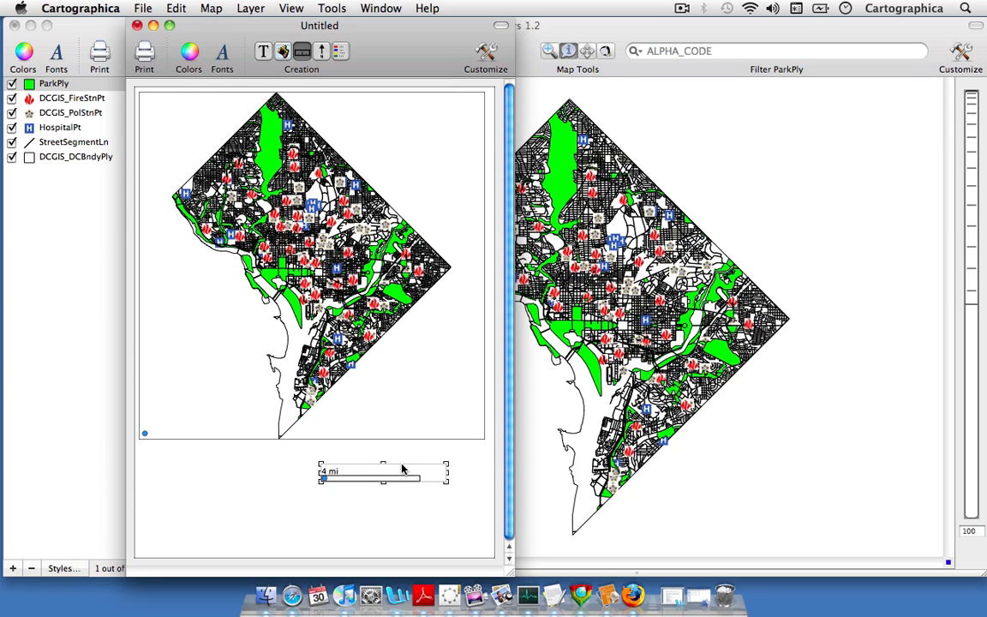
Move the scale bar into the lower-right corner of the page and fit its box closely around the bar
{"action": "left_click_drag", "start_coordinate": [446, 465], "coordinate": [429, 547]}
{"action": "left_click", "coordinate": [412, 497]}
{"action": "left_click", "coordinate": [315, 456]}
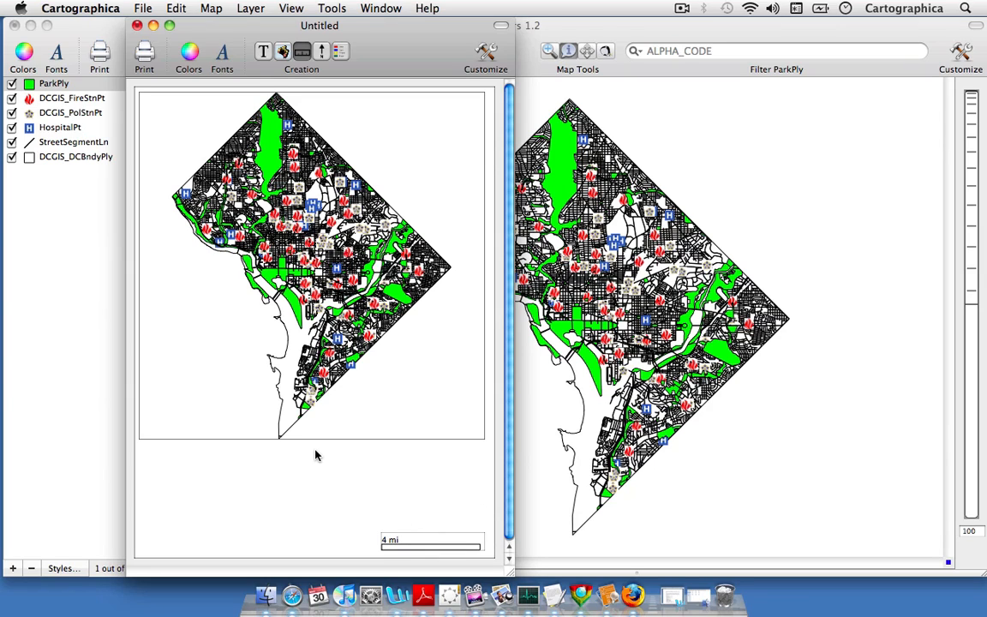
Add a north arrow in the page's lower-left corner, shrink its box, and keep the label N without a fixed angle
{"action": "left_click", "coordinate": [296, 49]}
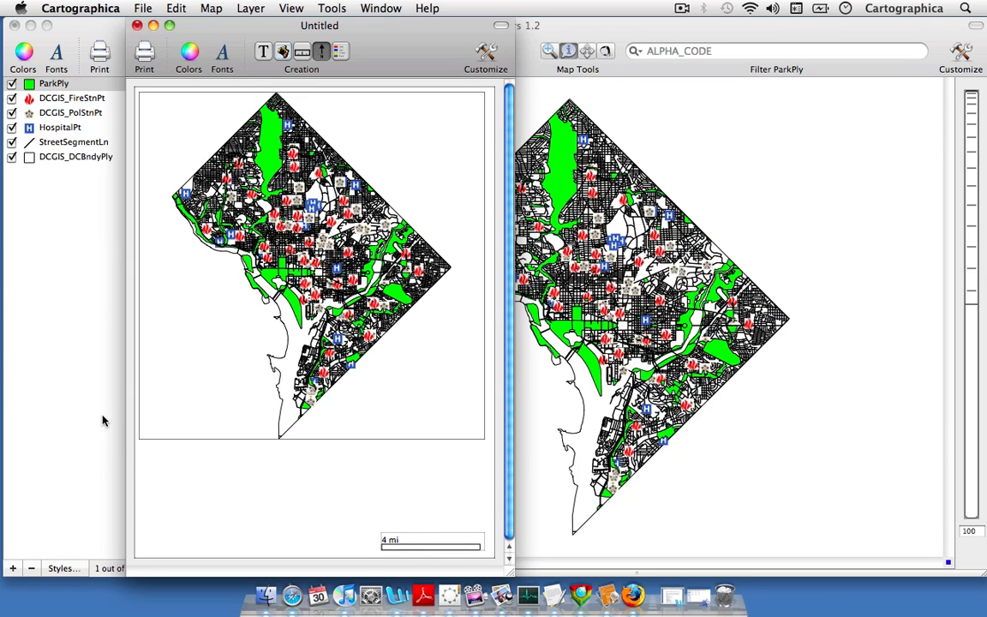
{"action": "left_click_drag", "start_coordinate": [144, 459], "coordinate": [210, 551]}
{"action": "left_click", "coordinate": [241, 521]}
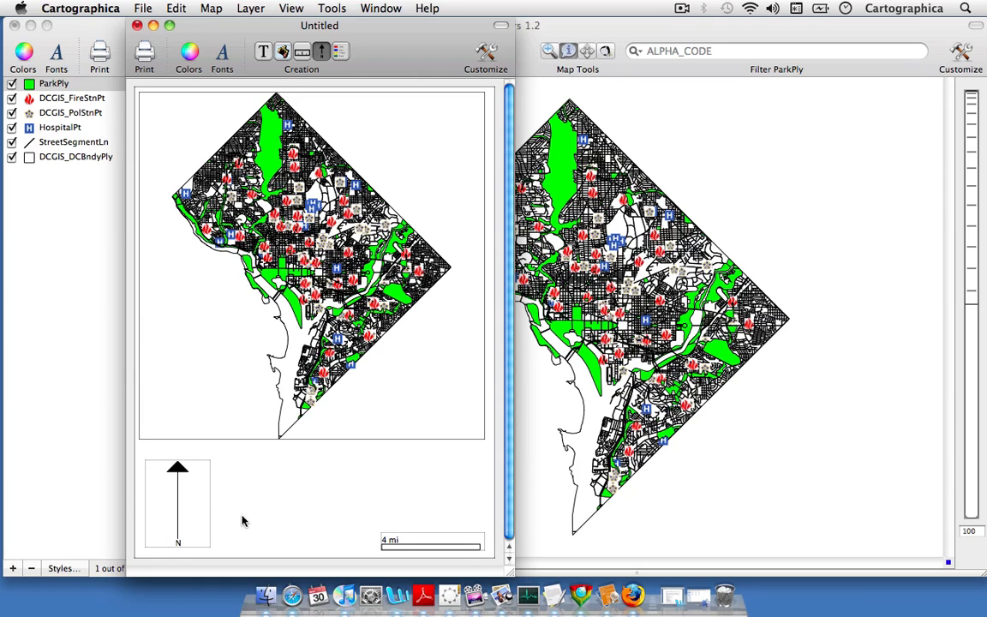
{"action": "left_click", "coordinate": [207, 477]}
{"action": "left_click_drag", "start_coordinate": [214, 460], "coordinate": [191, 488]}
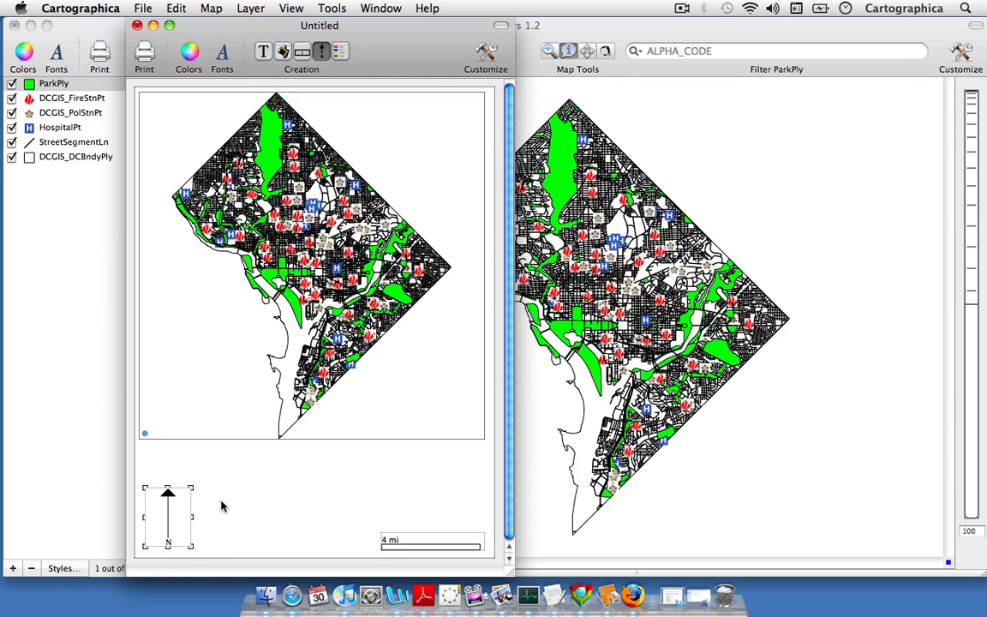
{"action": "double_click", "coordinate": [172, 511]}
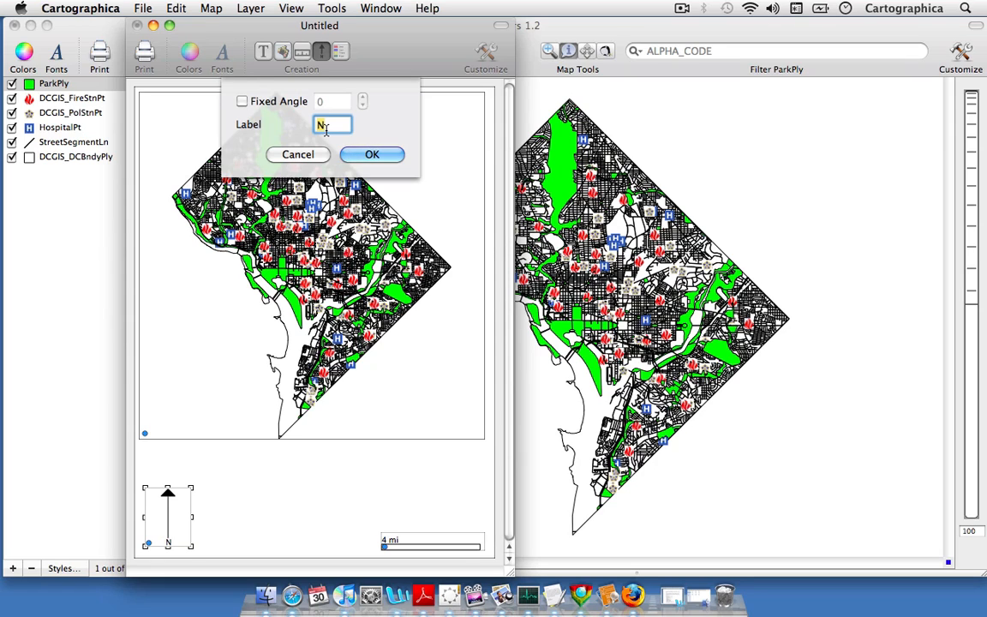
{"action": "left_click", "coordinate": [366, 154]}
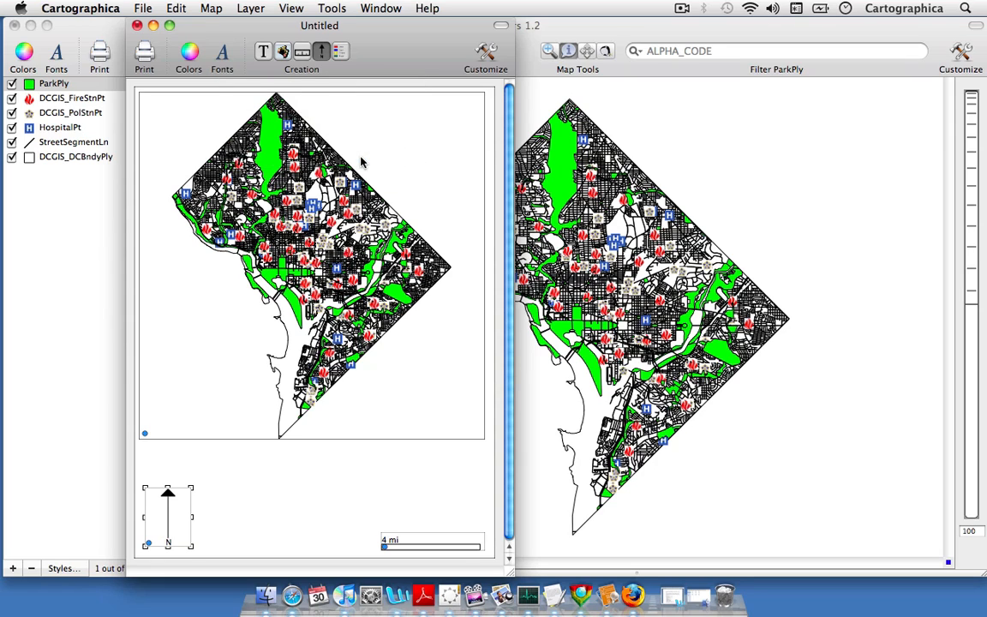
Add a layer legend just right of the north arrow and shorten its box so it cuts off after StreetSegmentLn
{"action": "left_click", "coordinate": [341, 52]}
{"action": "left_click_drag", "start_coordinate": [209, 452], "coordinate": [297, 548]}
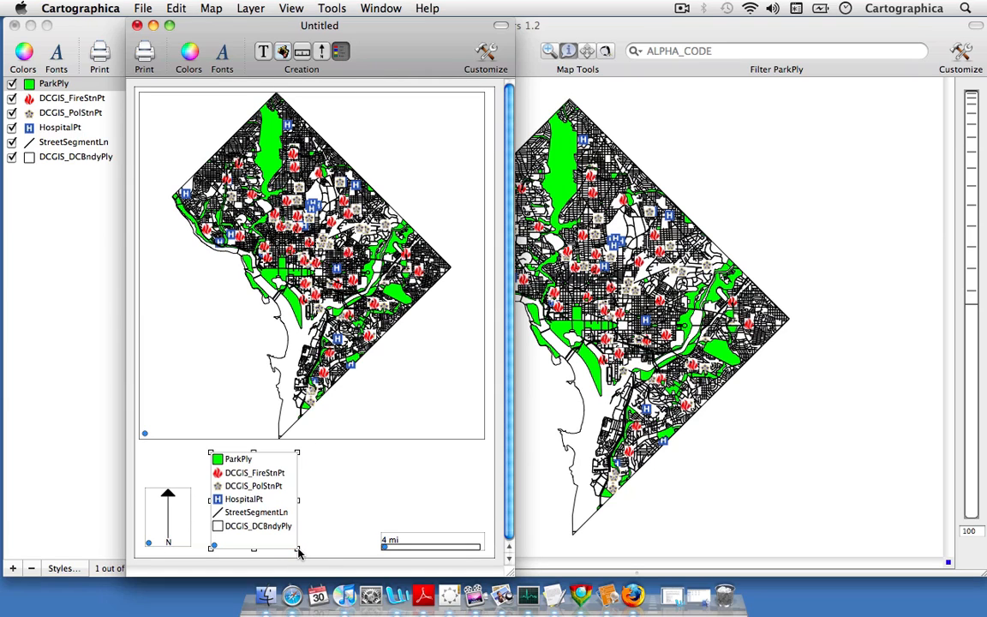
{"action": "left_click_drag", "start_coordinate": [296, 451], "coordinate": [296, 492]}
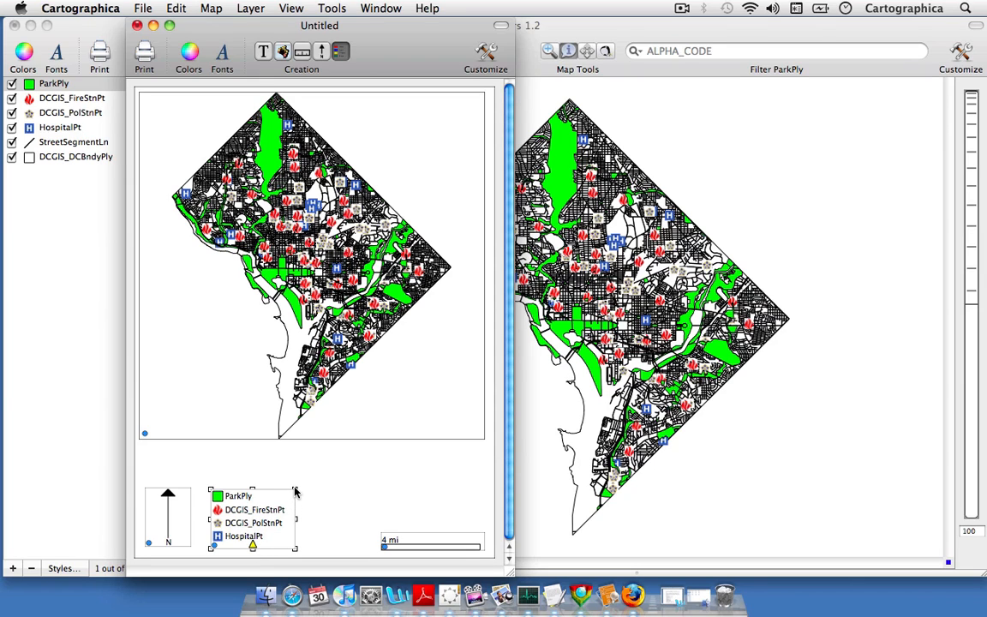
{"action": "left_click_drag", "start_coordinate": [295, 491], "coordinate": [296, 468]}
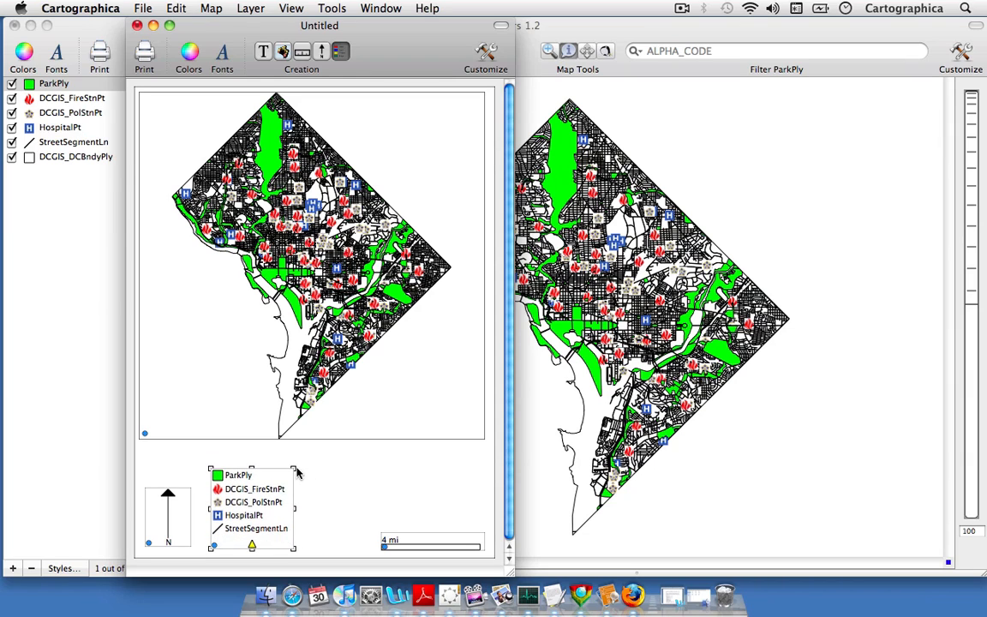
{"action": "left_click", "coordinate": [329, 471]}
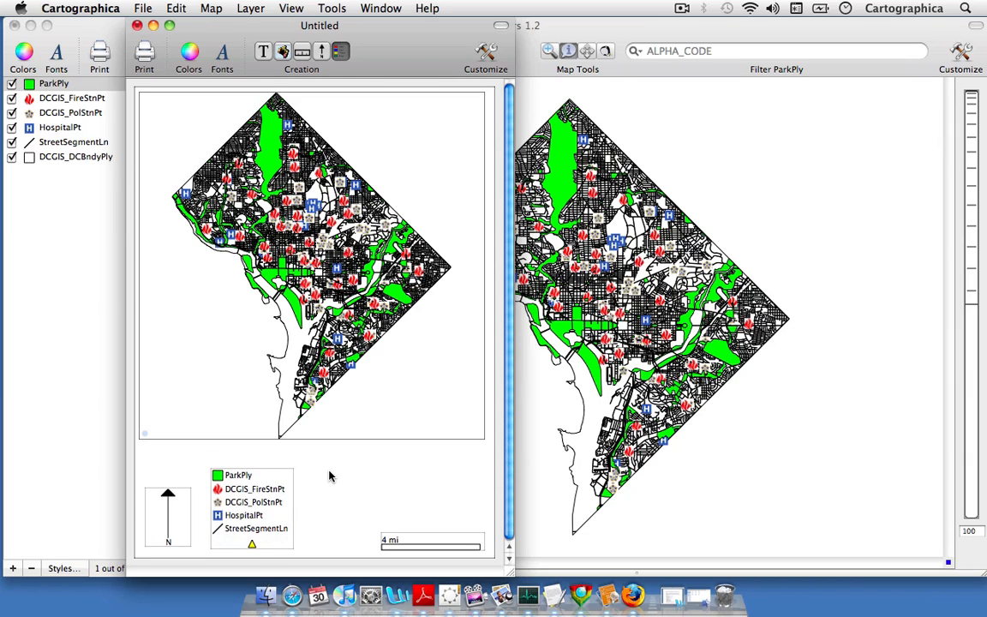
Add a text box above the scale bar containing the title "Washington D.C."
{"action": "left_click", "coordinate": [265, 53]}
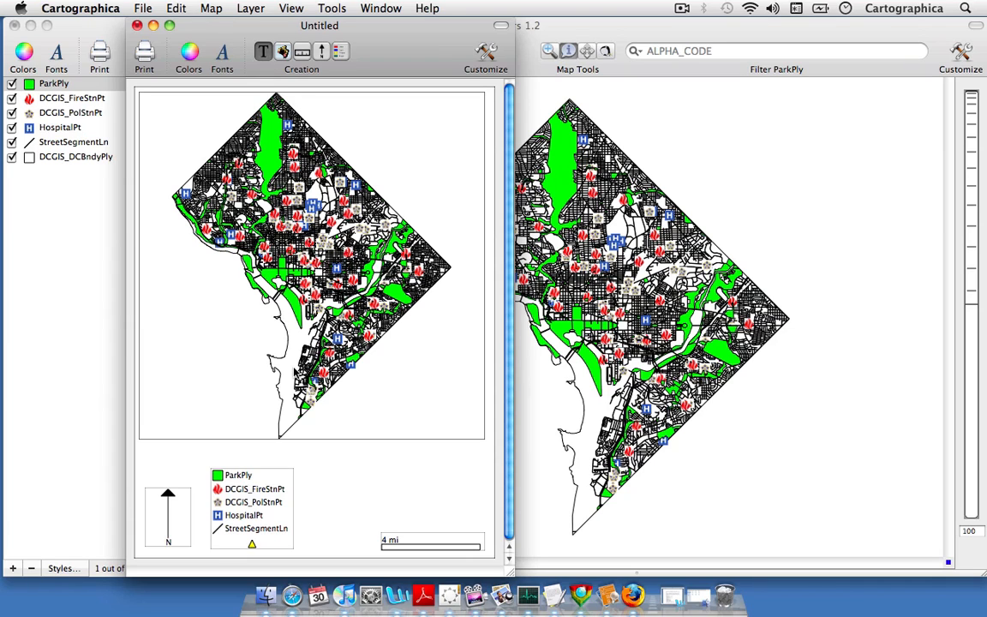
{"action": "left_click_drag", "start_coordinate": [320, 465], "coordinate": [443, 508]}
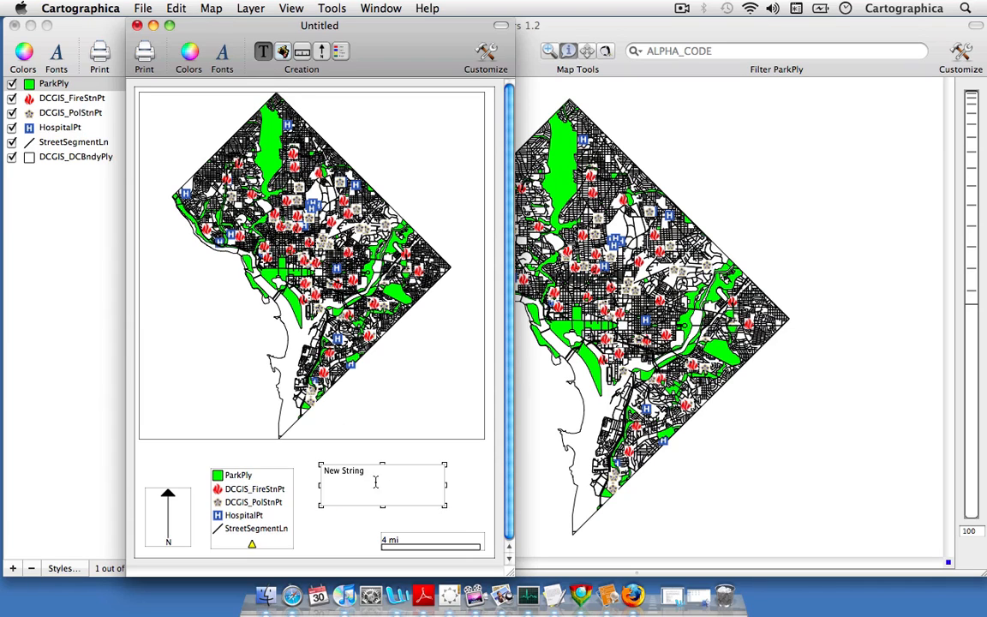
{"action": "double_click", "coordinate": [370, 477]}
{"action": "type", "text": "Washington D.C."}
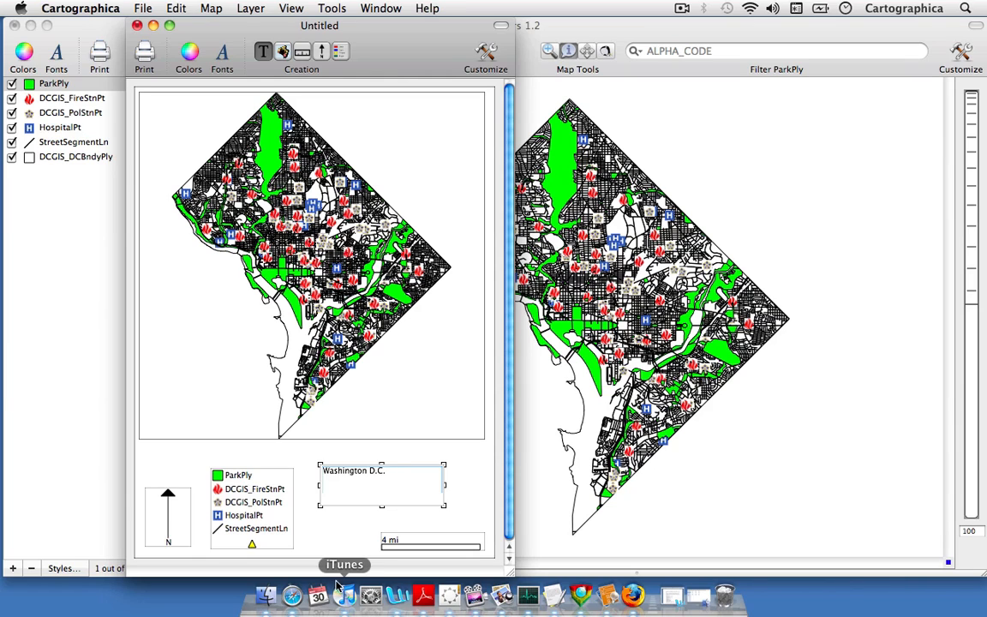
Format the "Washington D.C." title in Arial Bold, size 18, and close the font settings
{"action": "left_click", "coordinate": [222, 53]}
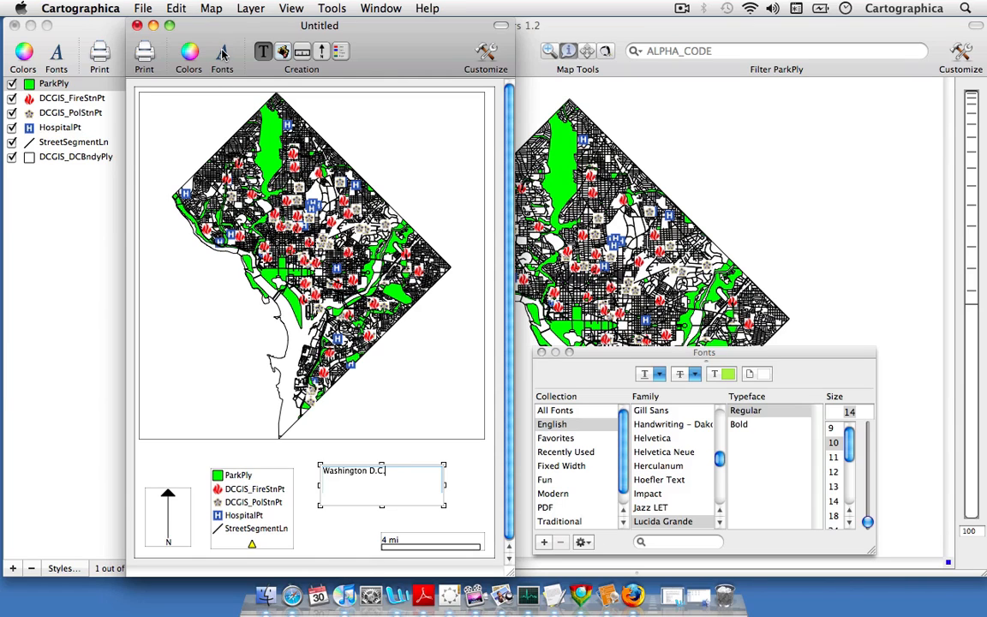
{"action": "double_click", "coordinate": [373, 473]}
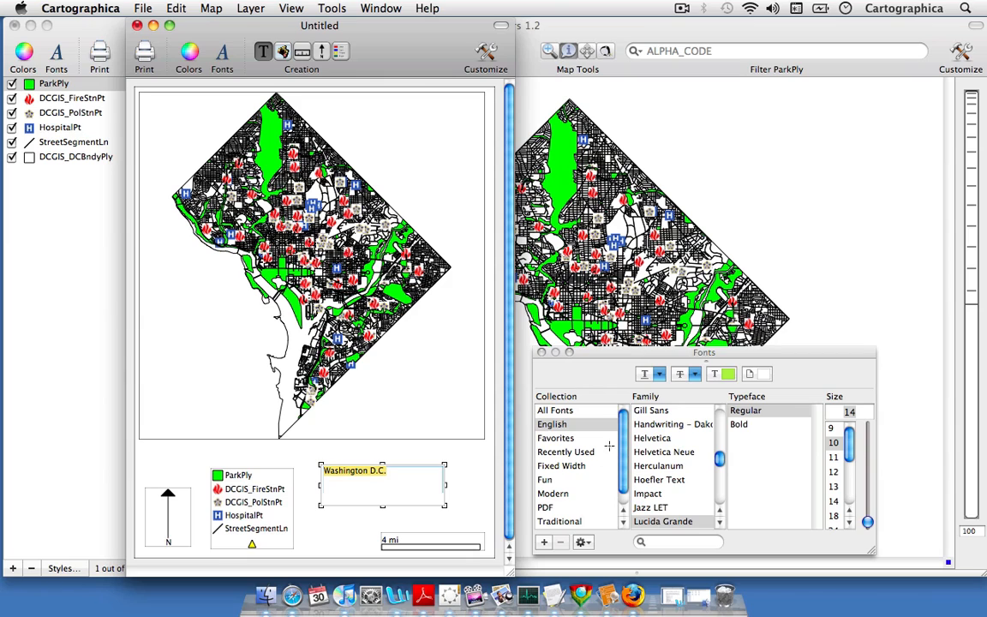
{"action": "scroll", "coordinate": [710, 456], "scroll_direction": "up", "scroll_amount": 15}
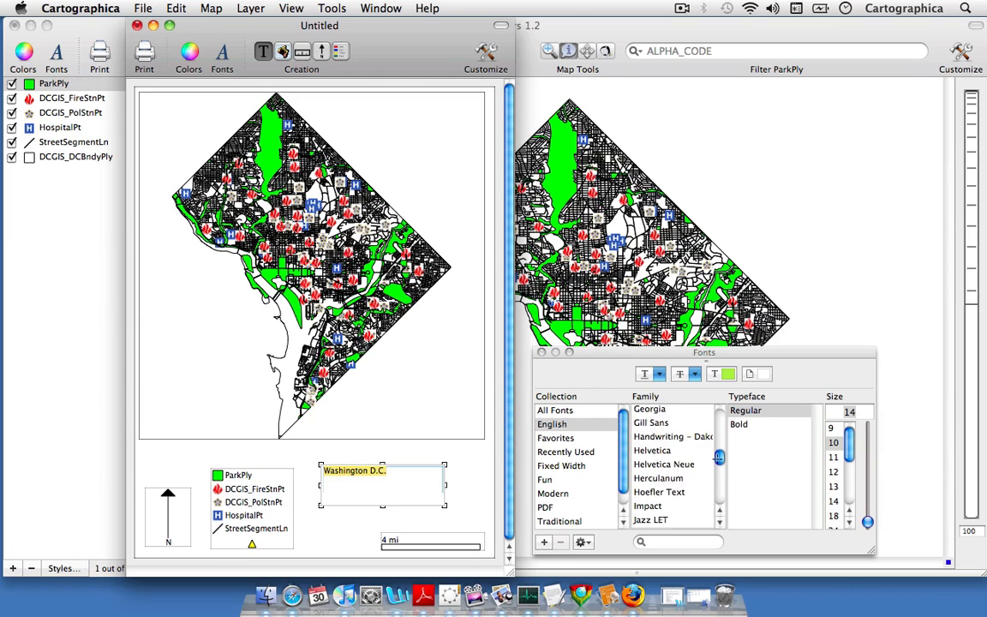
{"action": "left_click", "coordinate": [641, 453]}
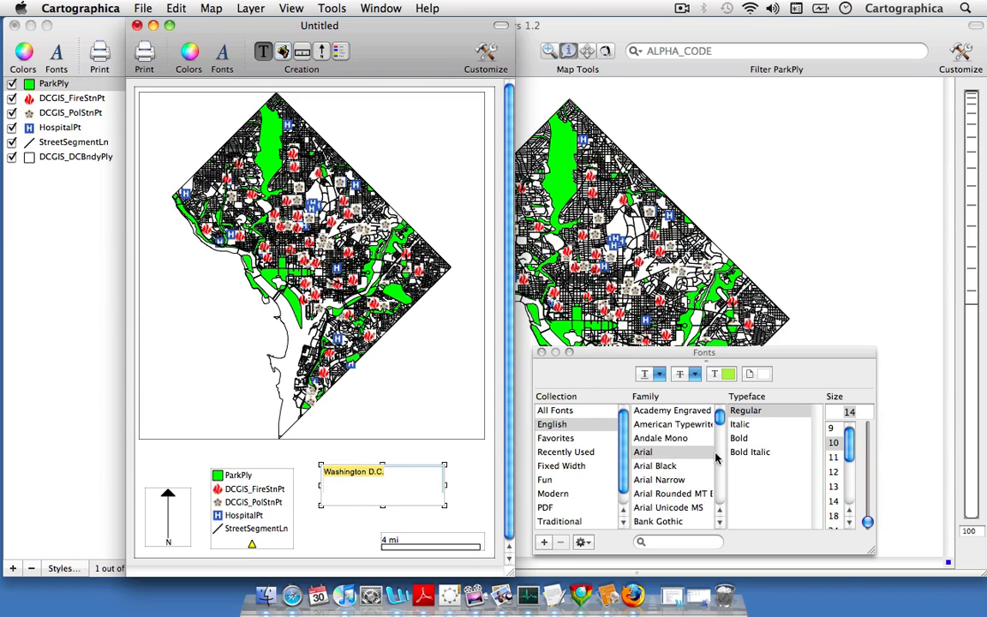
{"action": "left_click", "coordinate": [739, 438]}
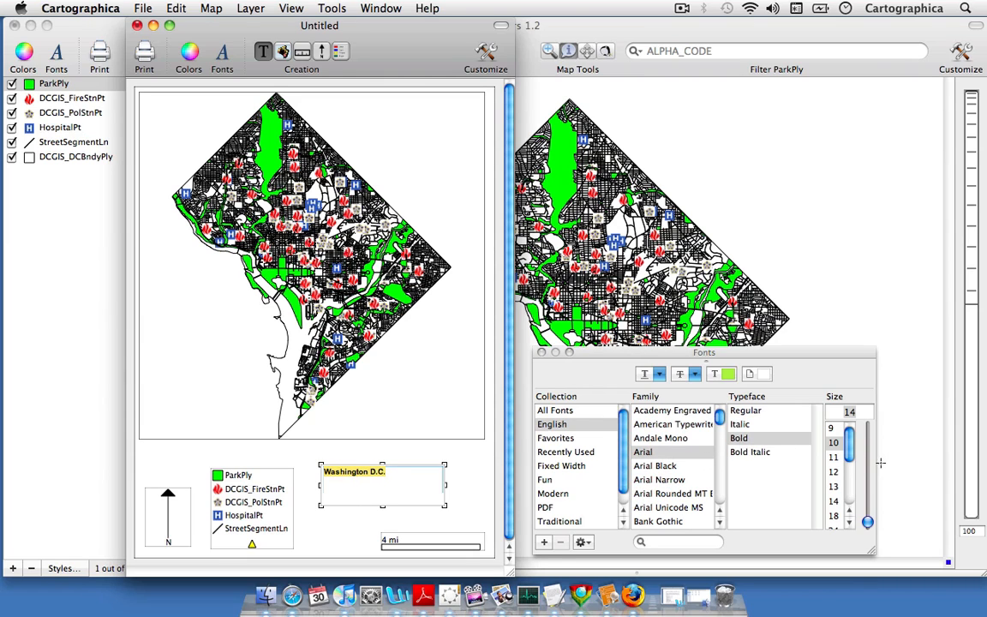
{"action": "left_click", "coordinate": [832, 515]}
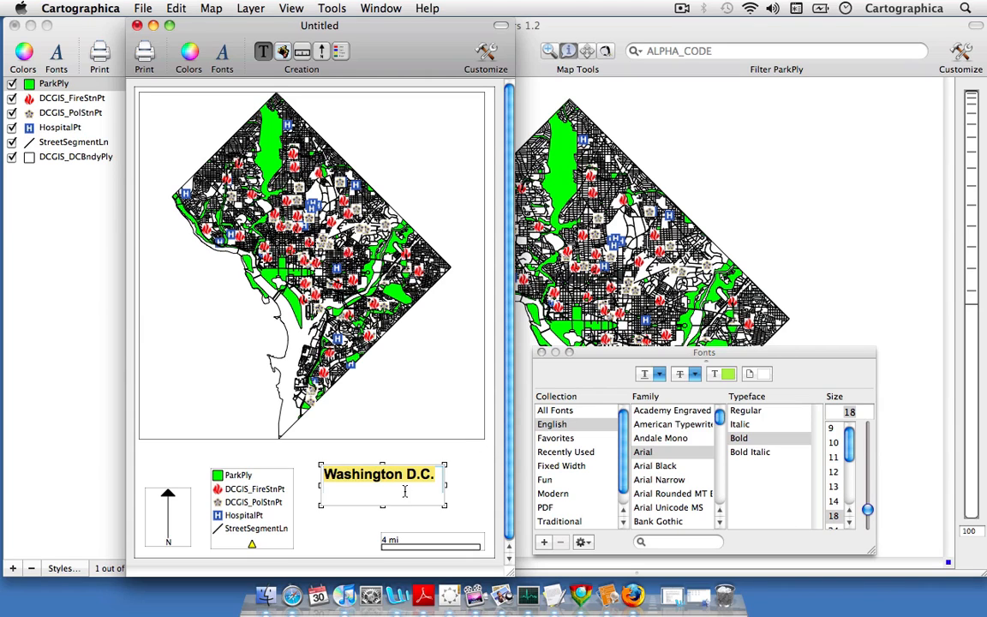
{"action": "left_click", "coordinate": [382, 504]}
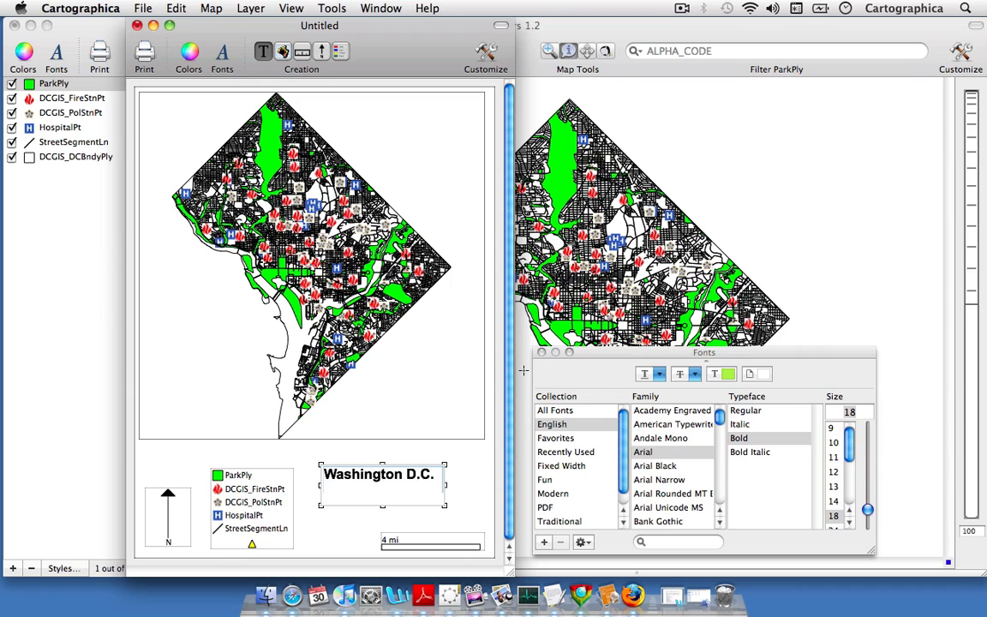
{"action": "left_click", "coordinate": [542, 352]}
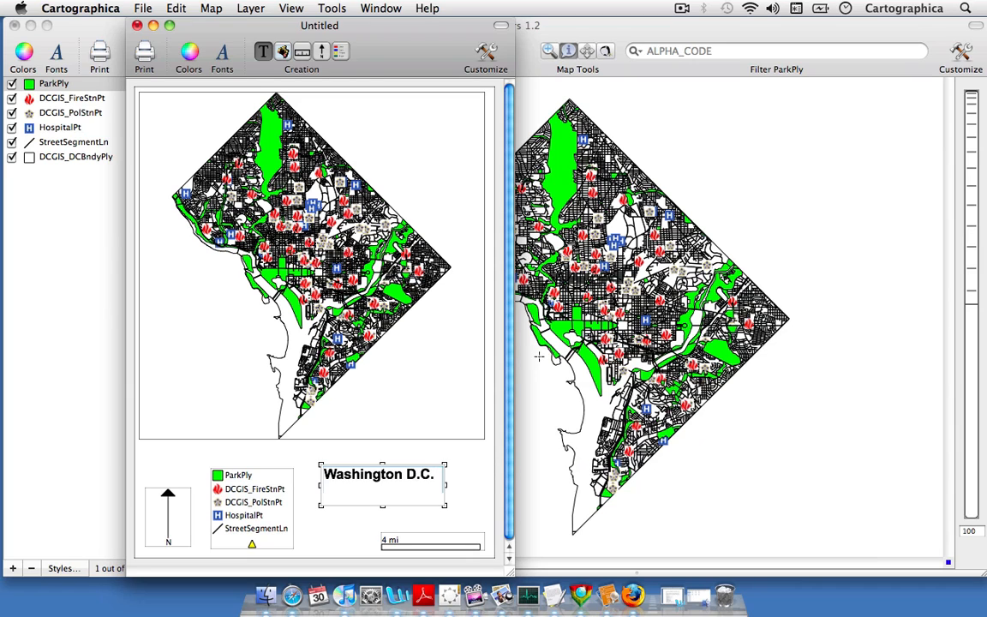
Shrink the "Washington D.C." title box to fit its text and move it into the map frame's upper-right corner
{"action": "left_click_drag", "start_coordinate": [441, 504], "coordinate": [439, 487]}
{"action": "left_click", "coordinate": [439, 497]}
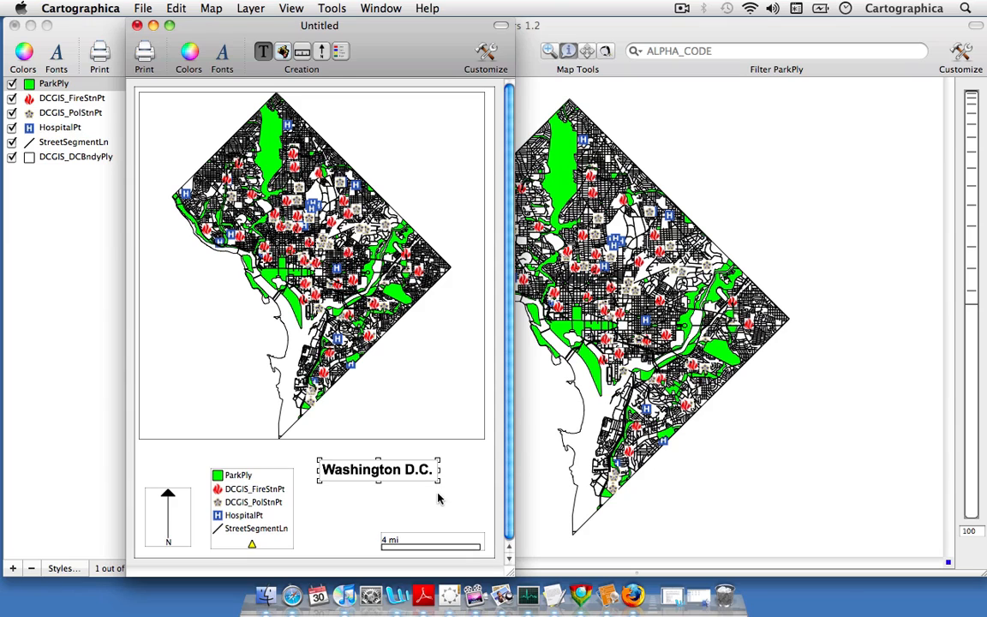
{"action": "left_click_drag", "start_coordinate": [408, 470], "coordinate": [440, 112]}
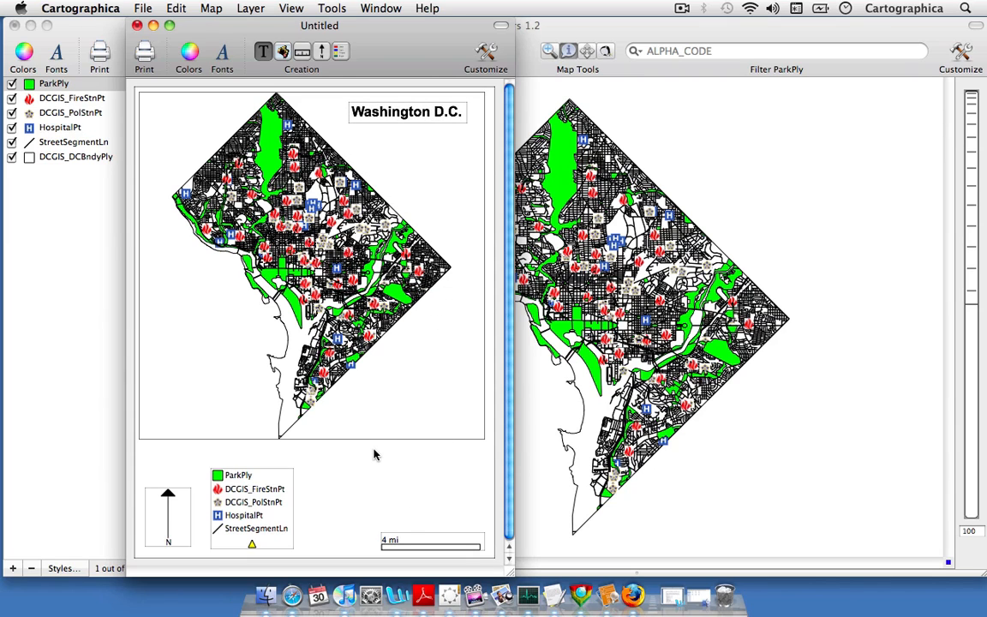
Extend the map frame's lower edge down to just above the legend
{"action": "left_click", "coordinate": [293, 434]}
{"action": "left_click_drag", "start_coordinate": [311, 443], "coordinate": [313, 465]}
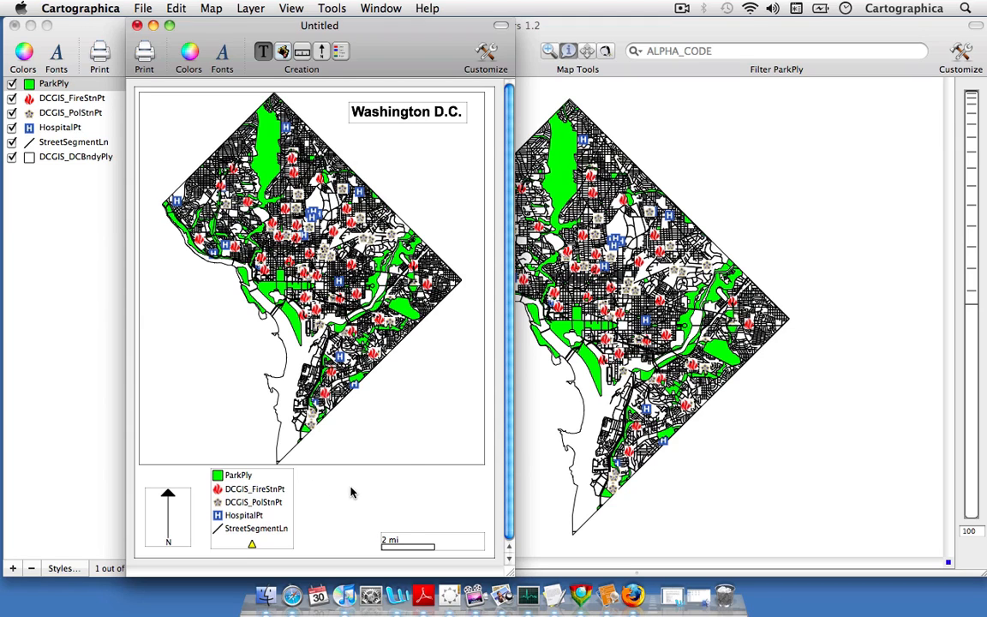
Zoom the layout page in for a closer view, and fit the page back to the window
{"action": "right_click", "coordinate": [351, 492]}
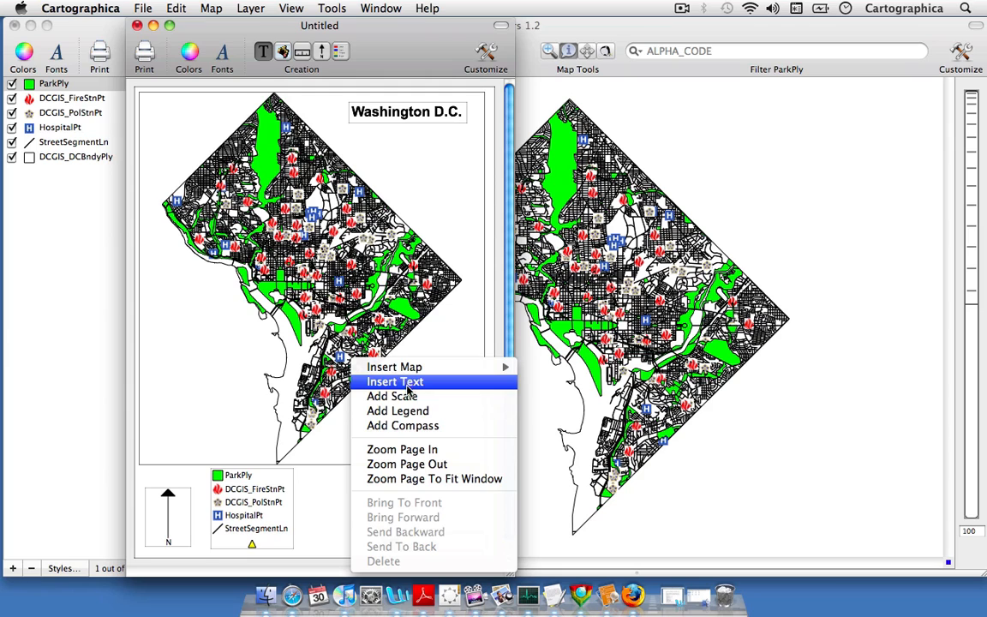
{"action": "mouse_move", "coordinate": [439, 368]}
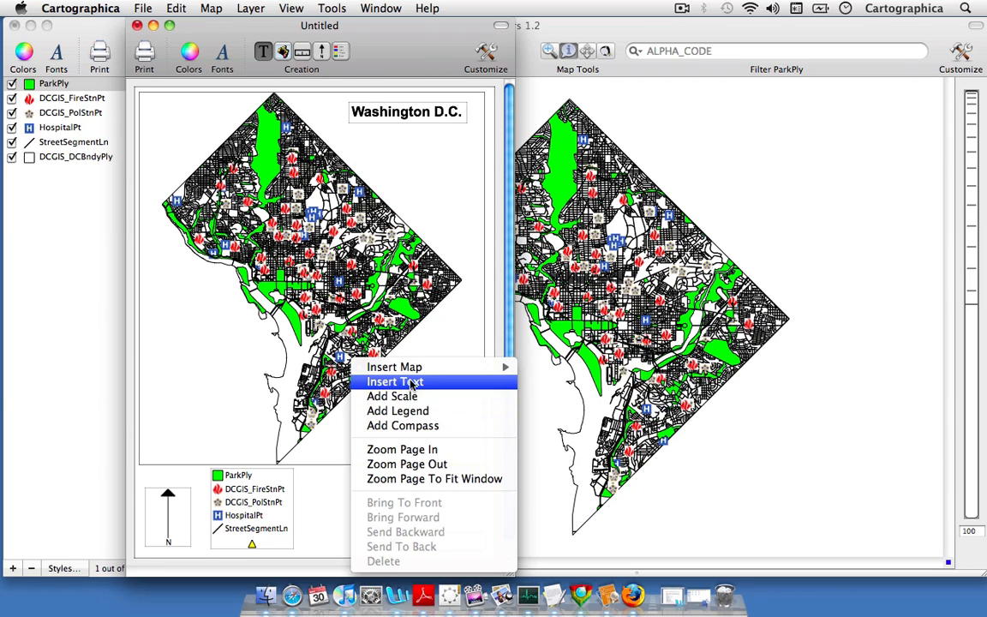
{"action": "left_click", "coordinate": [442, 451]}
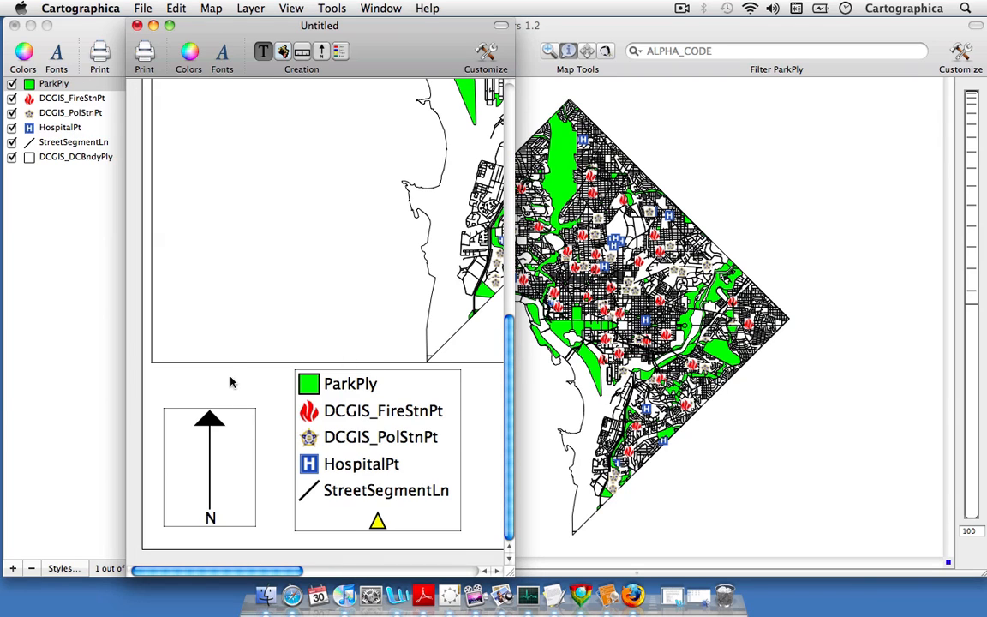
{"action": "right_click", "coordinate": [477, 414]}
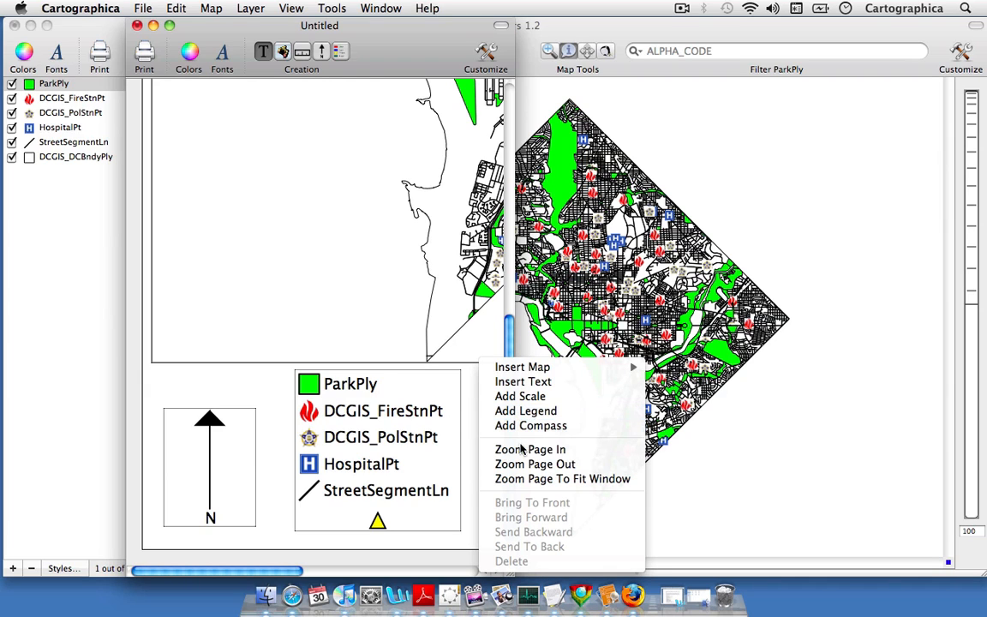
{"action": "left_click", "coordinate": [521, 478]}
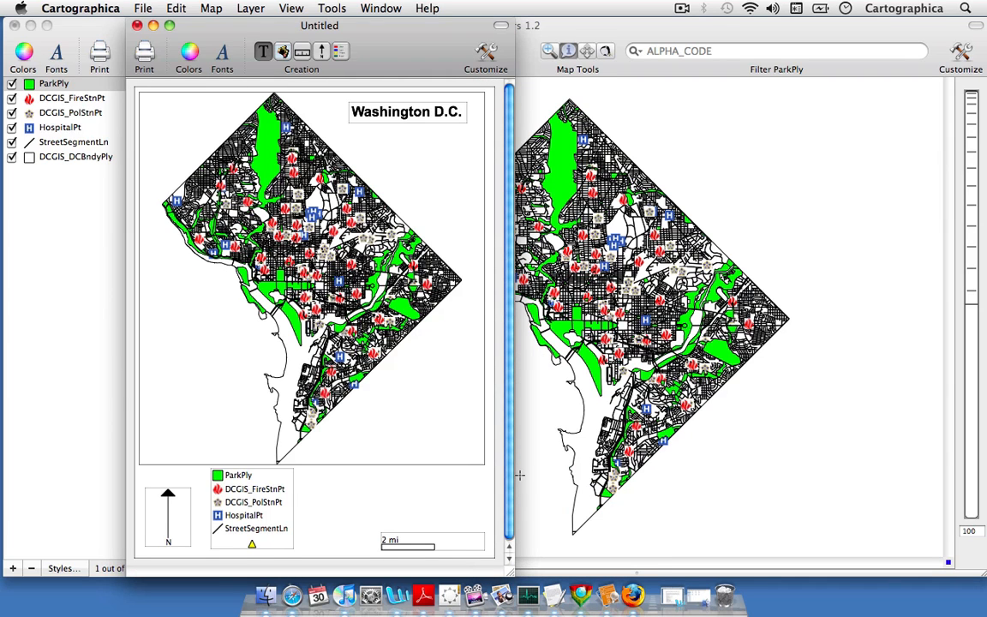
Activate the map frame for editing, hide its ParkPly layer, and show the layer again
{"action": "double_click", "coordinate": [370, 382]}
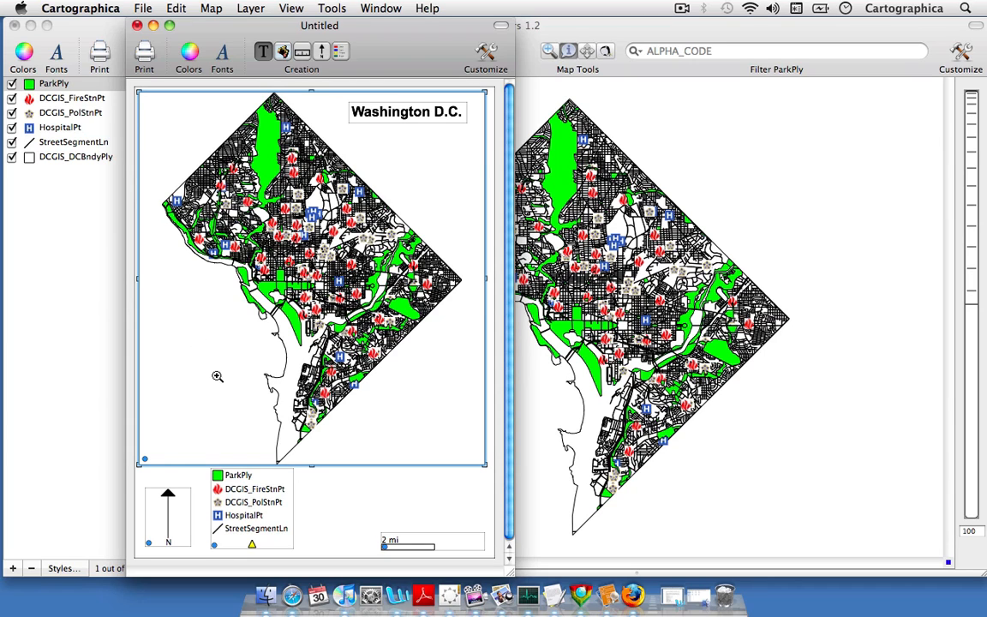
{"action": "right_click", "coordinate": [288, 265]}
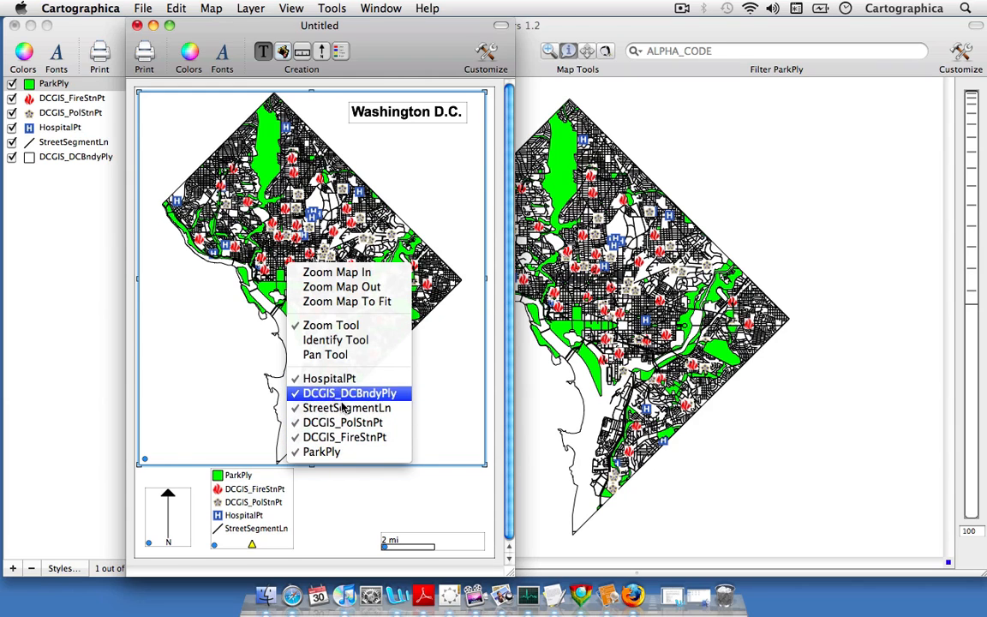
{"action": "left_click", "coordinate": [344, 452]}
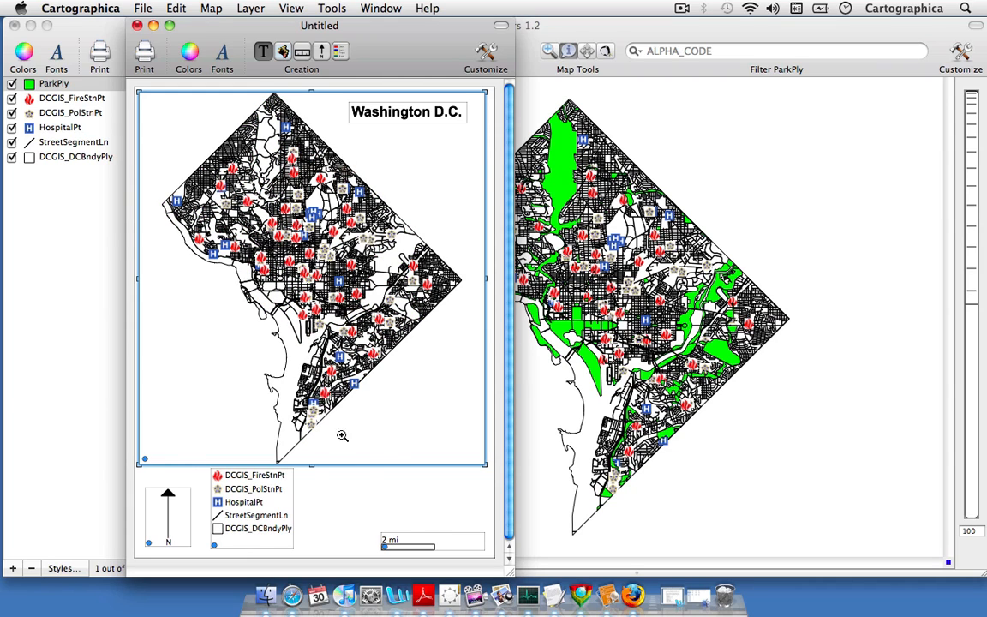
{"action": "right_click", "coordinate": [344, 374]}
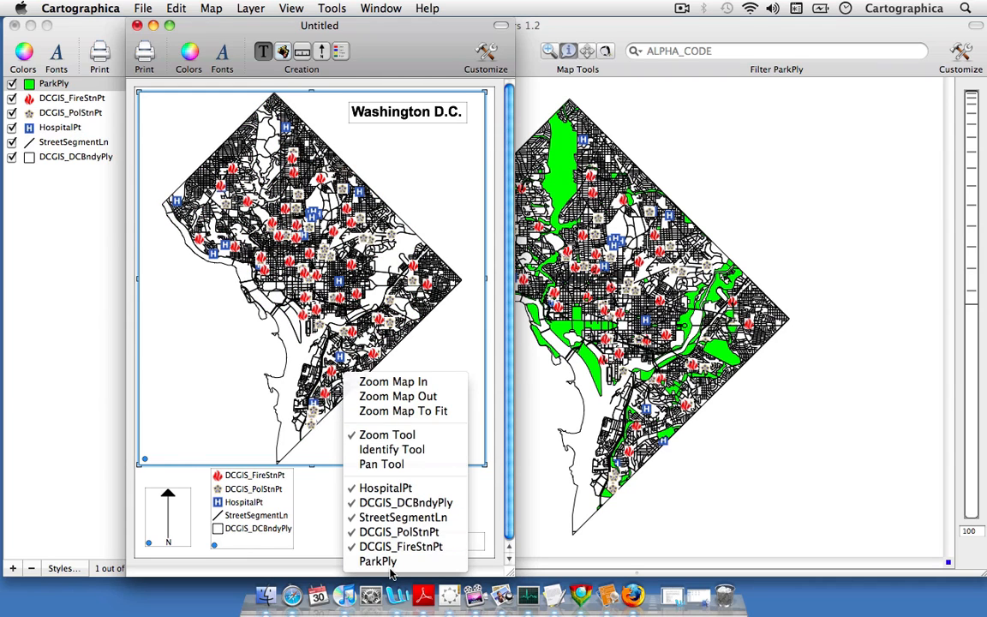
{"action": "left_click", "coordinate": [385, 562]}
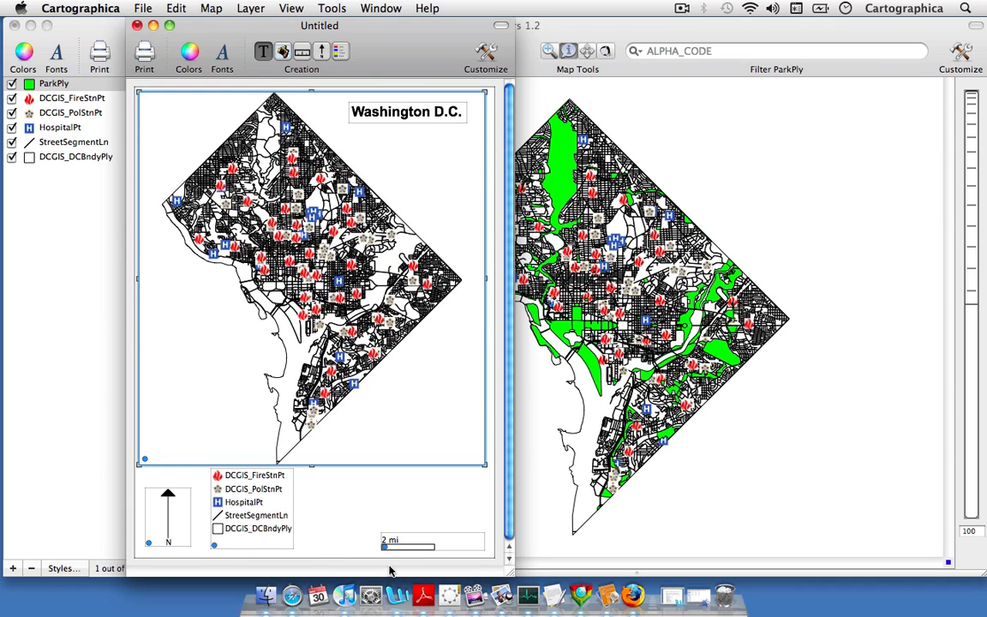
Zoom the map in within its frame, and zoom further to the central area around the large park strip
{"action": "right_click", "coordinate": [375, 455]}
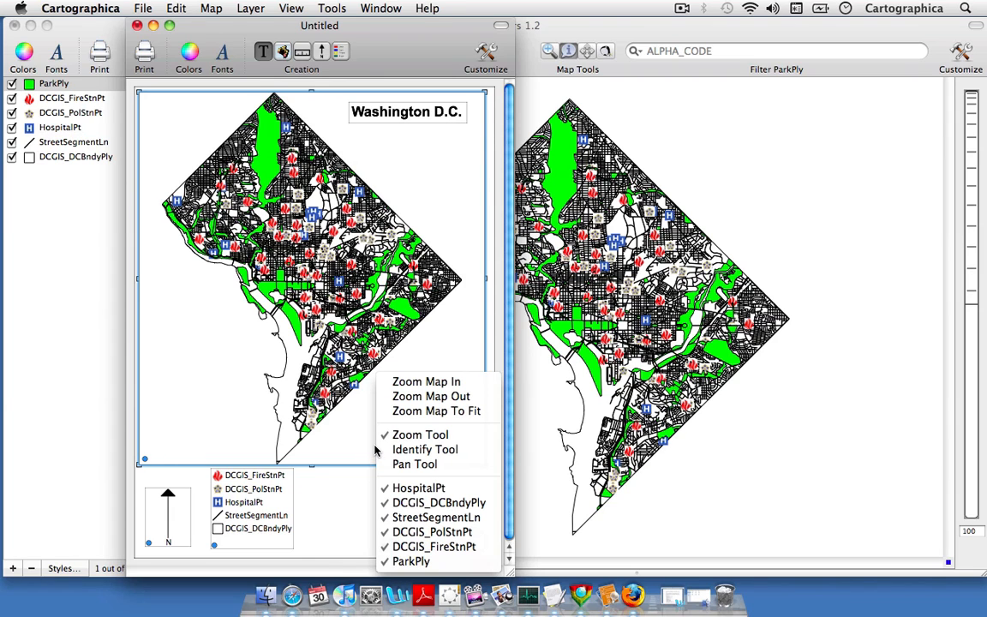
{"action": "left_click", "coordinate": [416, 382]}
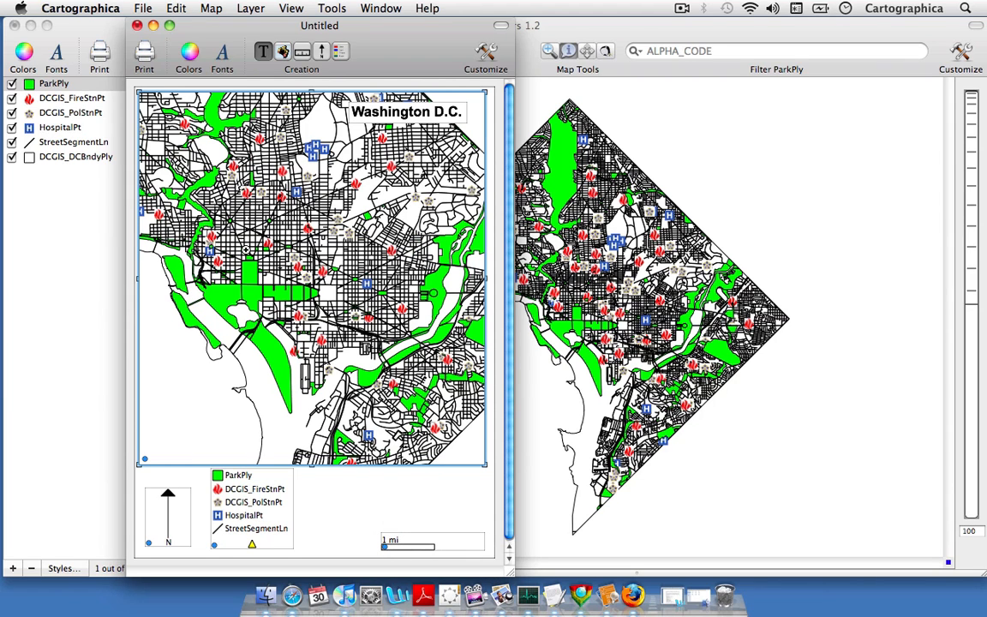
{"action": "left_click_drag", "start_coordinate": [240, 245], "coordinate": [373, 353]}
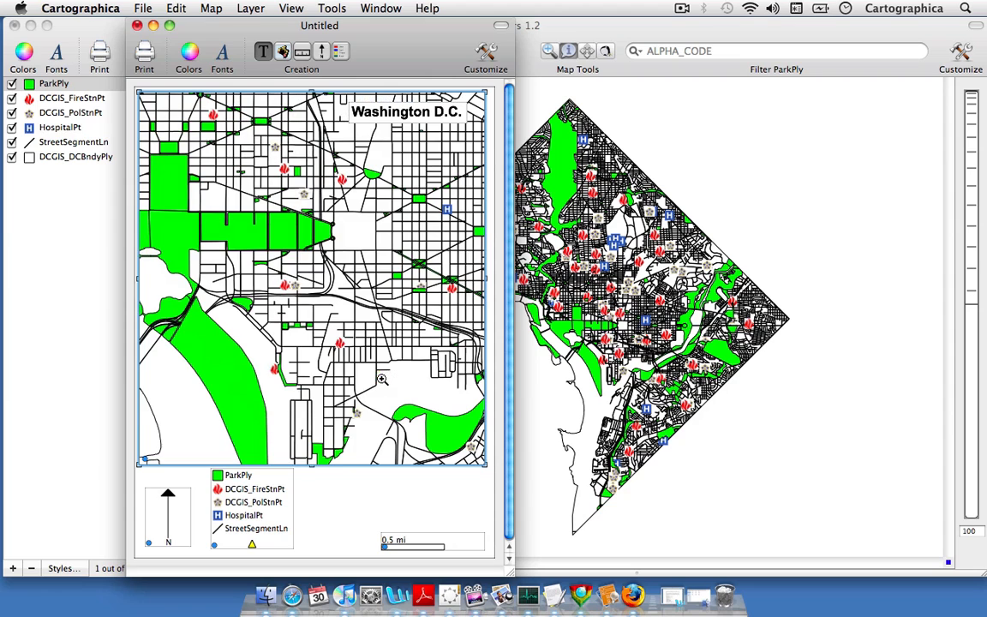
Pan the enlarged map within its frame using the Pan Tool, and zoom the map back to fit
{"action": "right_click", "coordinate": [291, 385]}
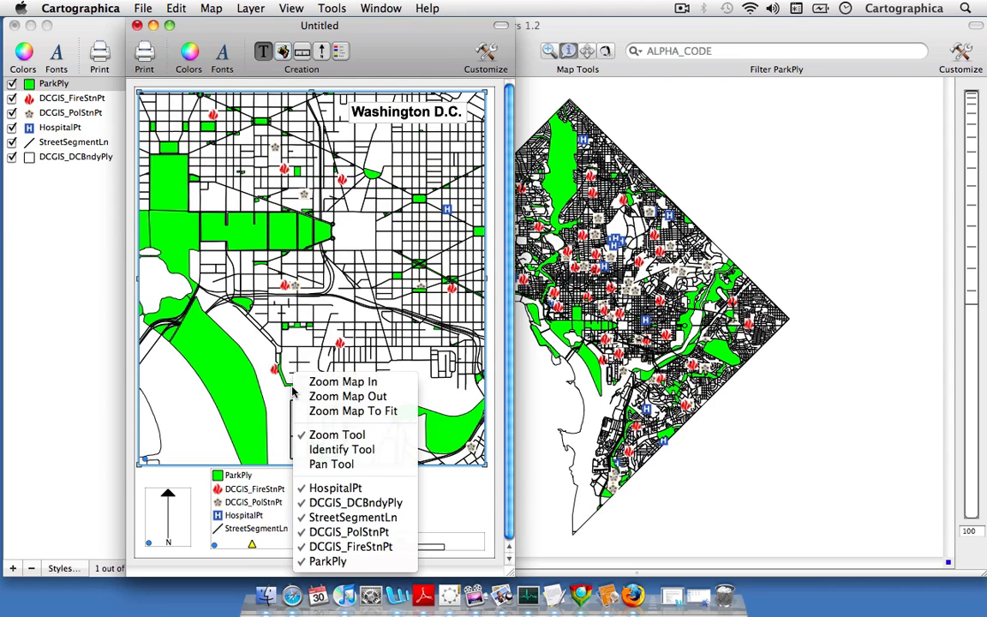
{"action": "left_click", "coordinate": [311, 467]}
{"action": "left_click_drag", "start_coordinate": [245, 325], "coordinate": [357, 332]}
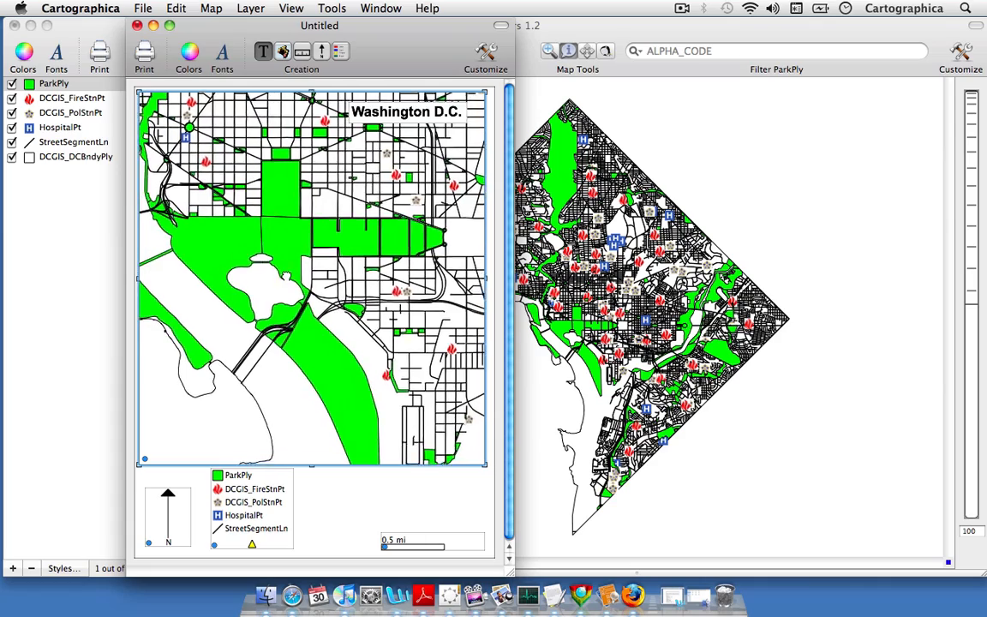
{"action": "mouse_move", "coordinate": [286, 276]}
{"action": "left_mouse_down"}
{"action": "mouse_move", "coordinate": [339, 335]}
{"action": "mouse_move", "coordinate": [306, 307]}
{"action": "mouse_move", "coordinate": [309, 324]}
{"action": "mouse_move", "coordinate": [258, 335]}
{"action": "mouse_move", "coordinate": [277, 273]}
{"action": "left_mouse_up"}
{"action": "right_click", "coordinate": [277, 273]}
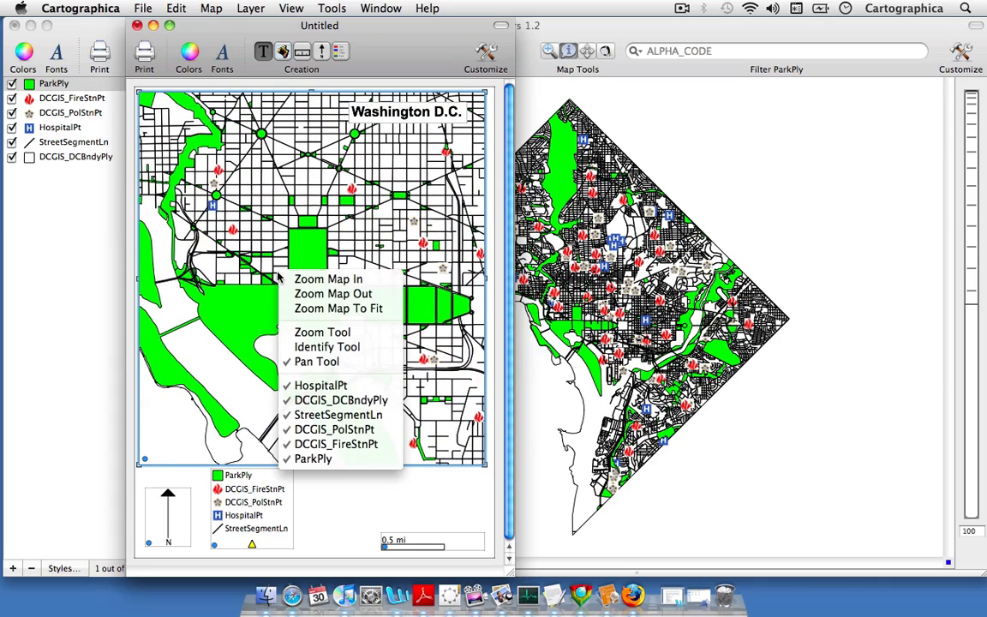
{"action": "left_click", "coordinate": [306, 308]}
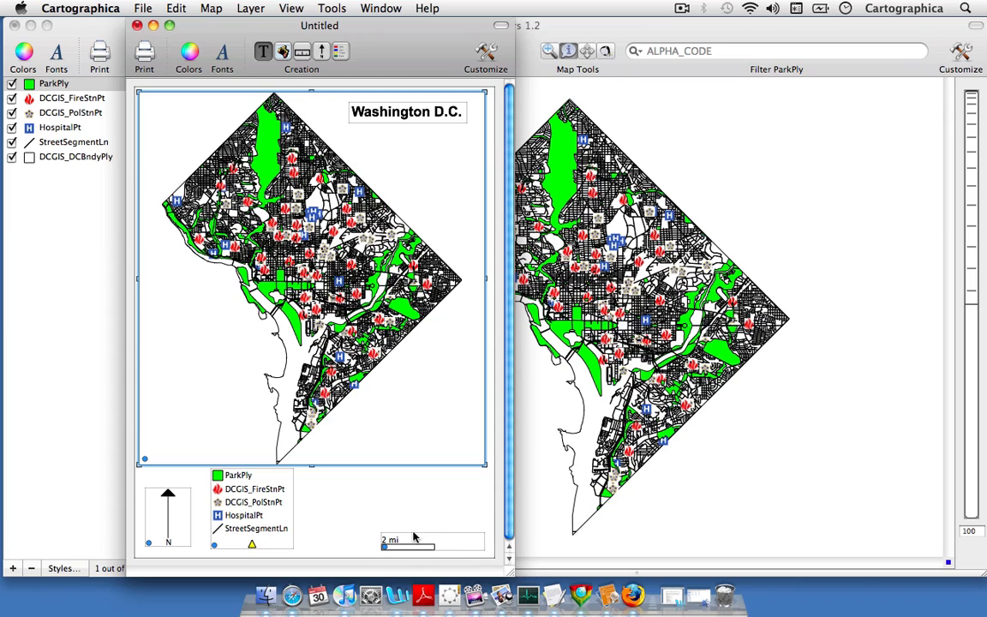
Move the scale bar slightly left and widen its box so the bar spans 4 mi
{"action": "left_click_drag", "start_coordinate": [416, 542], "coordinate": [407, 544]}
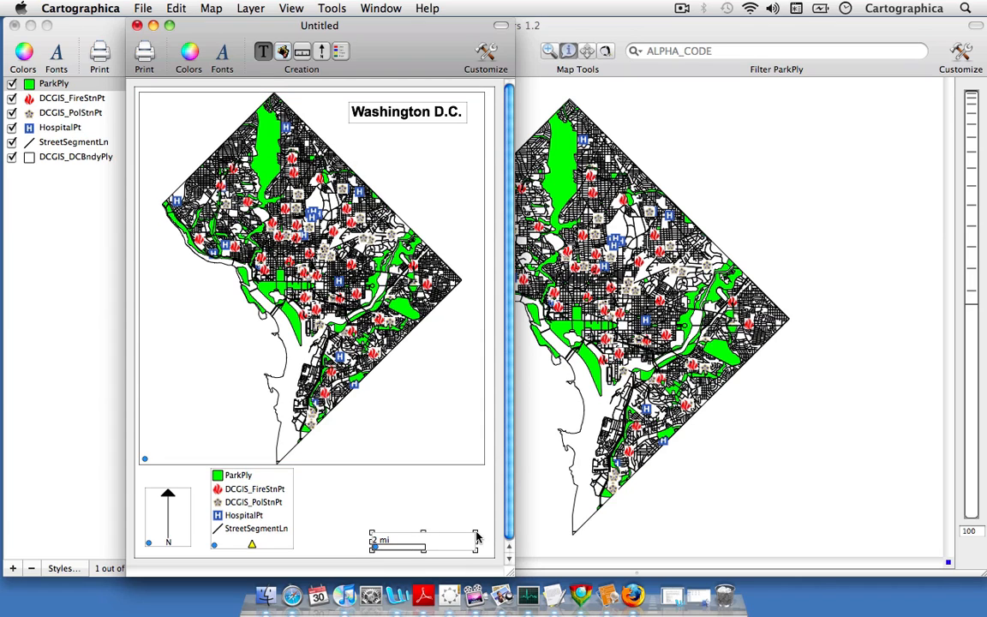
{"action": "left_click_drag", "start_coordinate": [477, 533], "coordinate": [482, 535]}
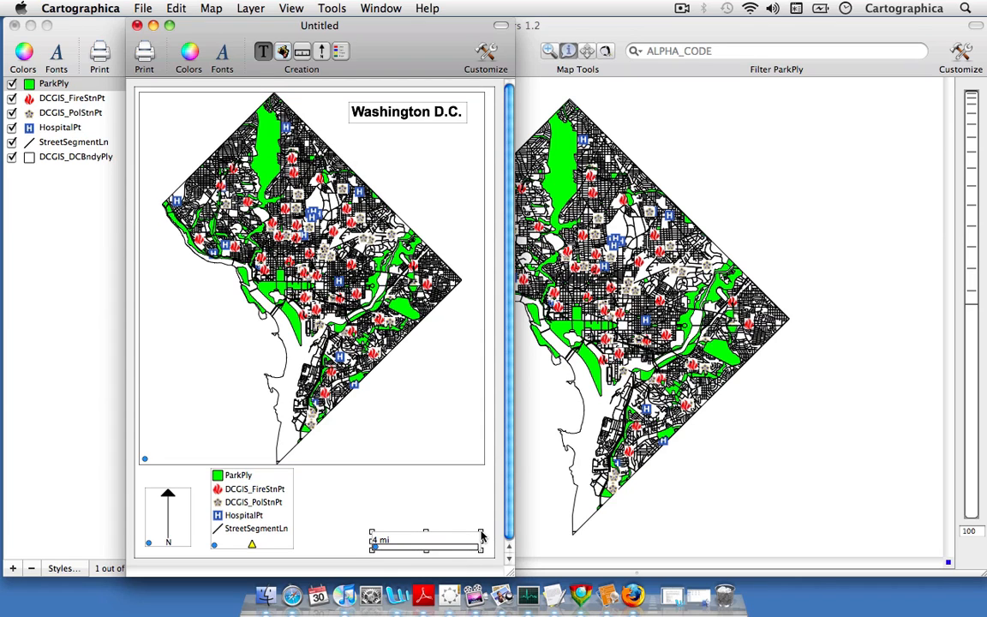